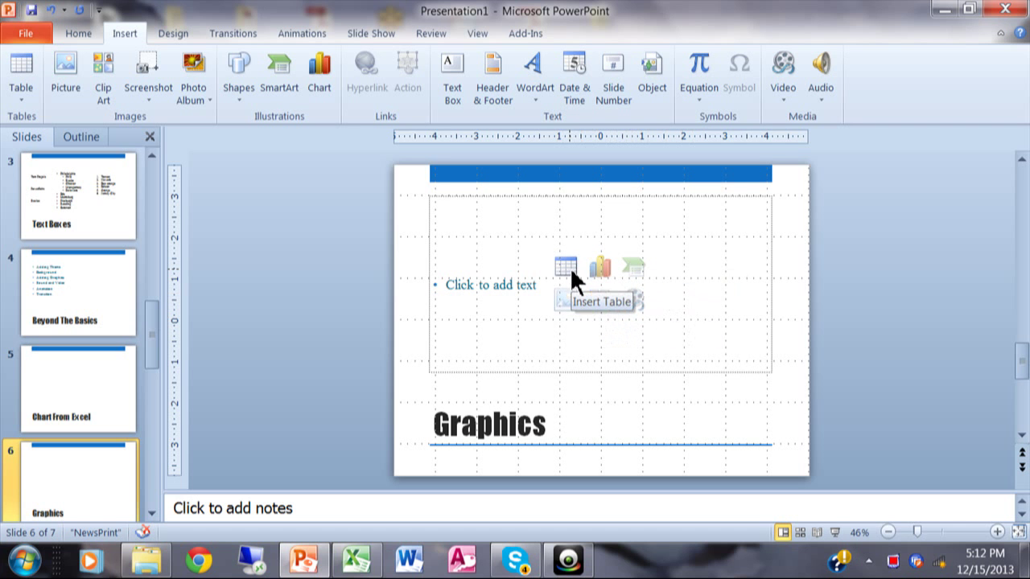
- Insert a table with 6 columns and 4 rows on the Graphics slide and position it just below the blue bar
{"action": "left_click", "coordinate": [571, 269]}
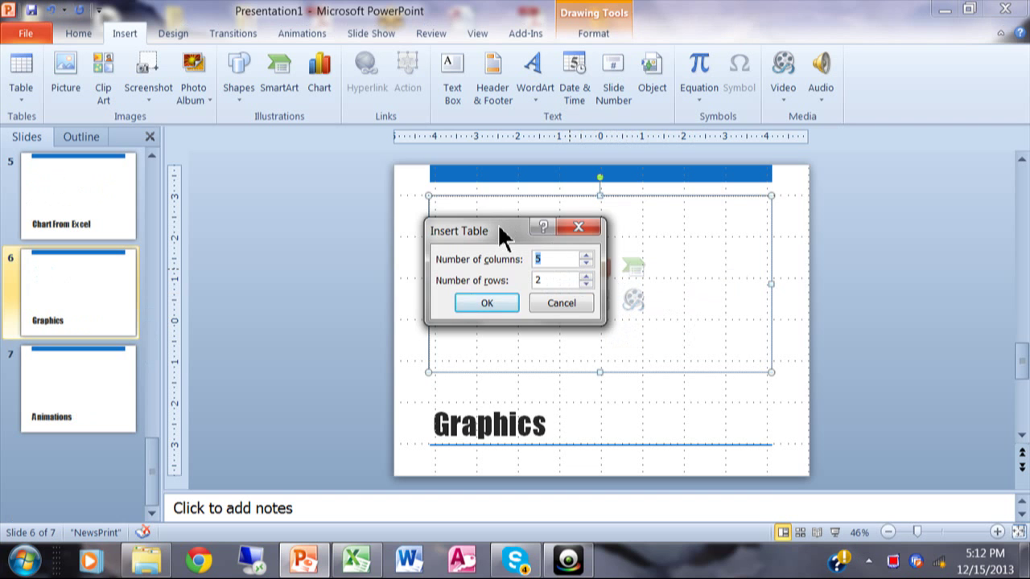
{"action": "left_click_drag", "start_coordinate": [498, 228], "coordinate": [417, 154]}
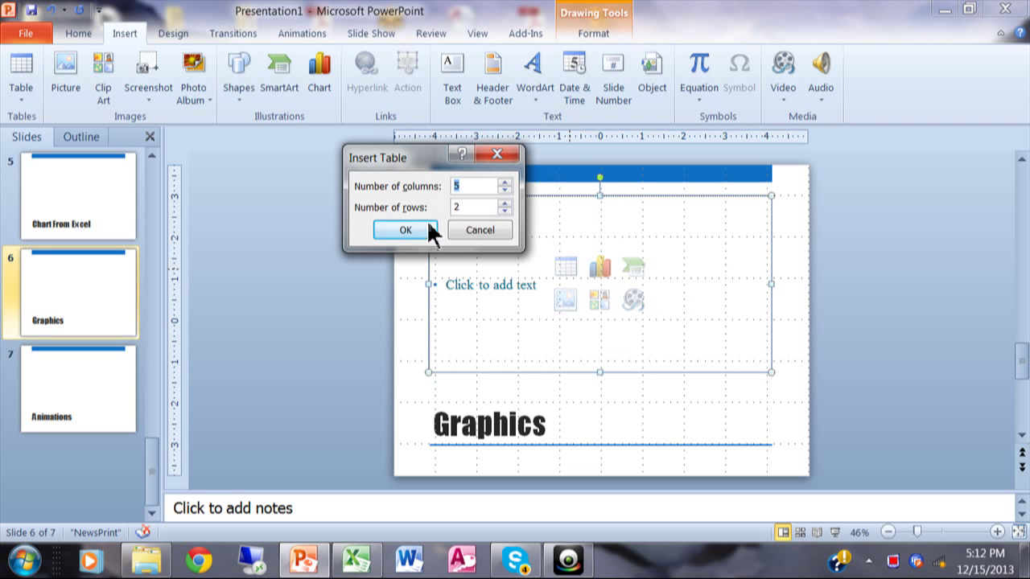
{"action": "double_click", "coordinate": [506, 183]}
{"action": "left_click", "coordinate": [506, 191]}
{"action": "double_click", "coordinate": [505, 203]}
{"action": "left_click", "coordinate": [406, 230]}
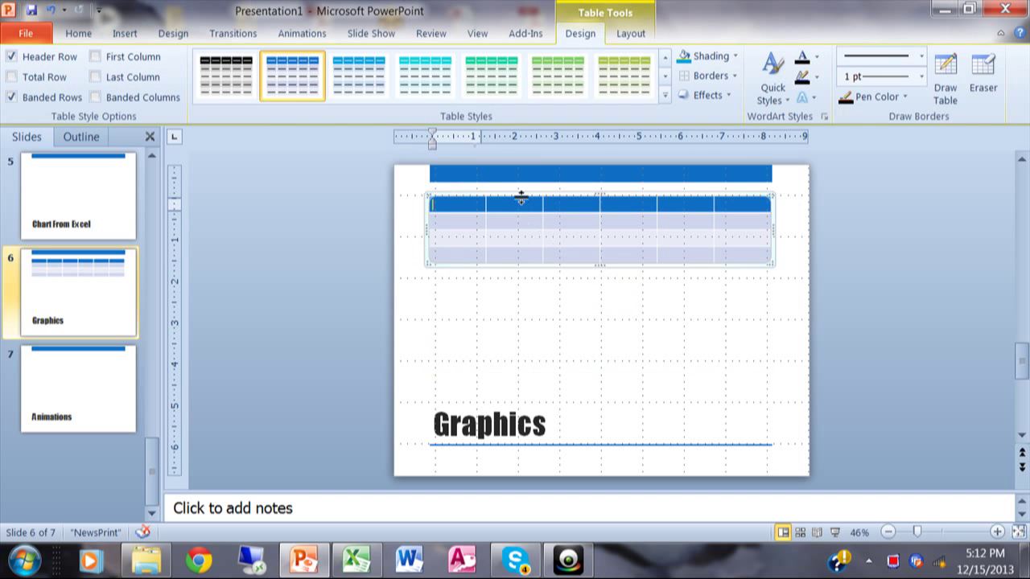
{"action": "mouse_move", "coordinate": [523, 193]}
{"action": "left_mouse_down"}
{"action": "mouse_move", "coordinate": [512, 223]}
{"action": "mouse_move", "coordinate": [464, 202]}
{"action": "mouse_move", "coordinate": [519, 193]}
{"action": "left_mouse_up"}
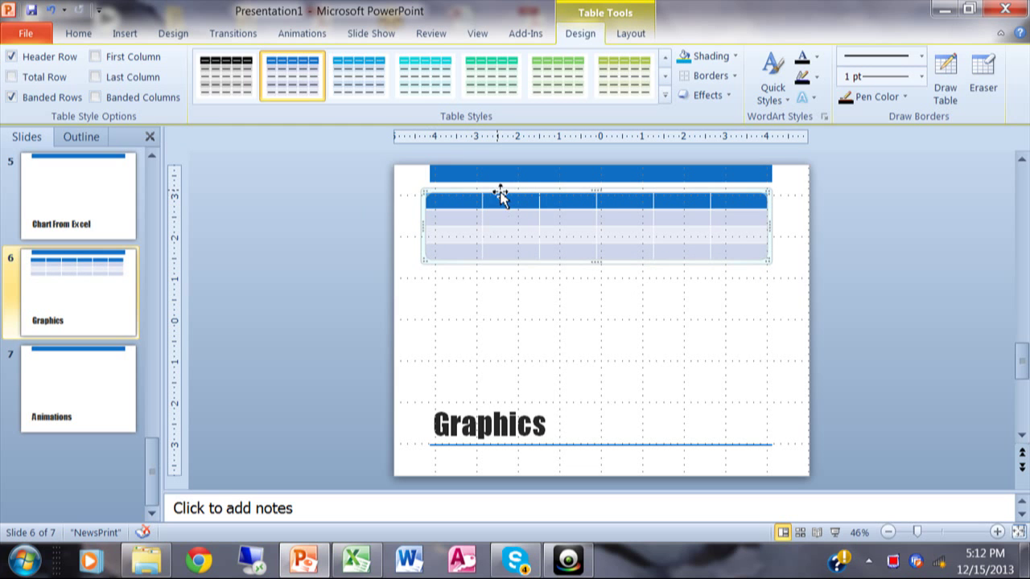
{"action": "left_click_drag", "start_coordinate": [500, 196], "coordinate": [507, 199]}
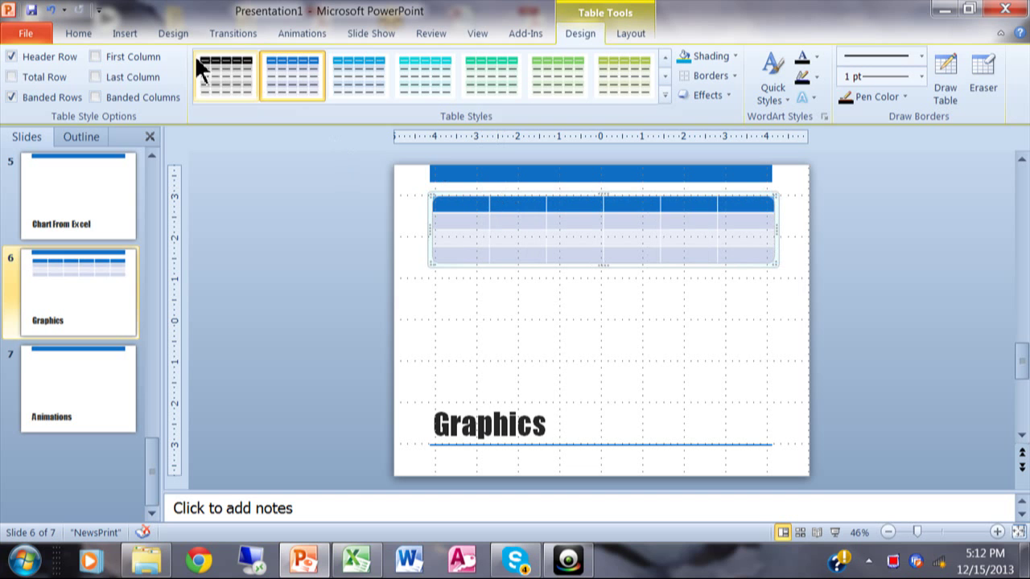
- Insert the family photo whose file name begins with 20545 from the pictures library onto the Graphics slide
{"action": "left_click", "coordinate": [122, 37]}
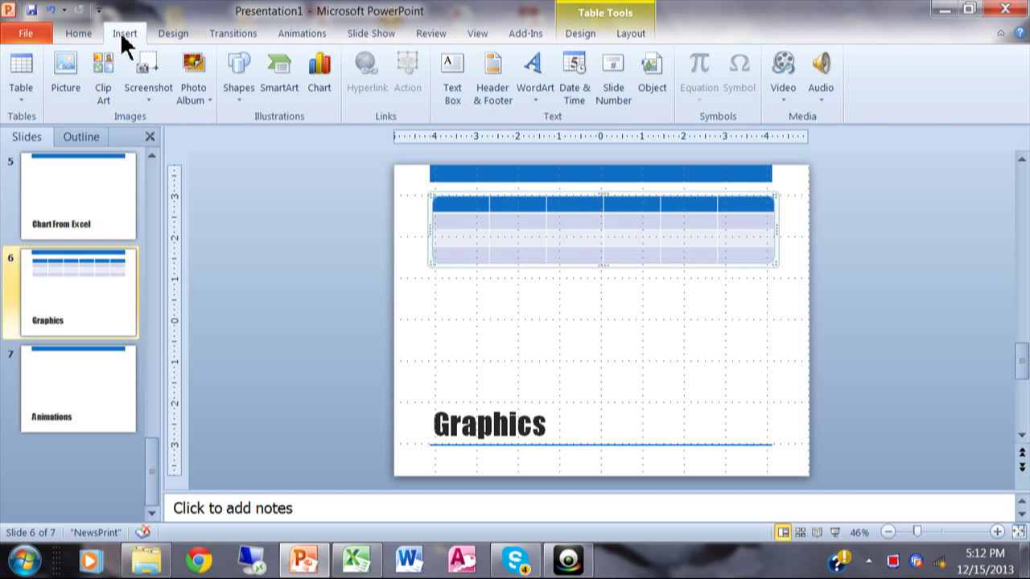
{"action": "left_click", "coordinate": [63, 72]}
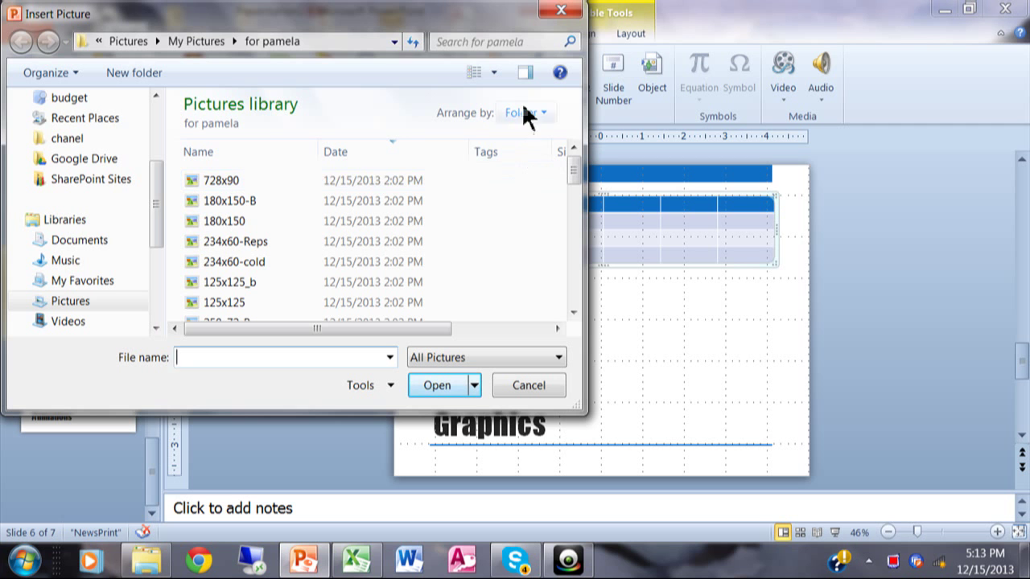
{"action": "left_click_drag", "start_coordinate": [568, 163], "coordinate": [571, 213]}
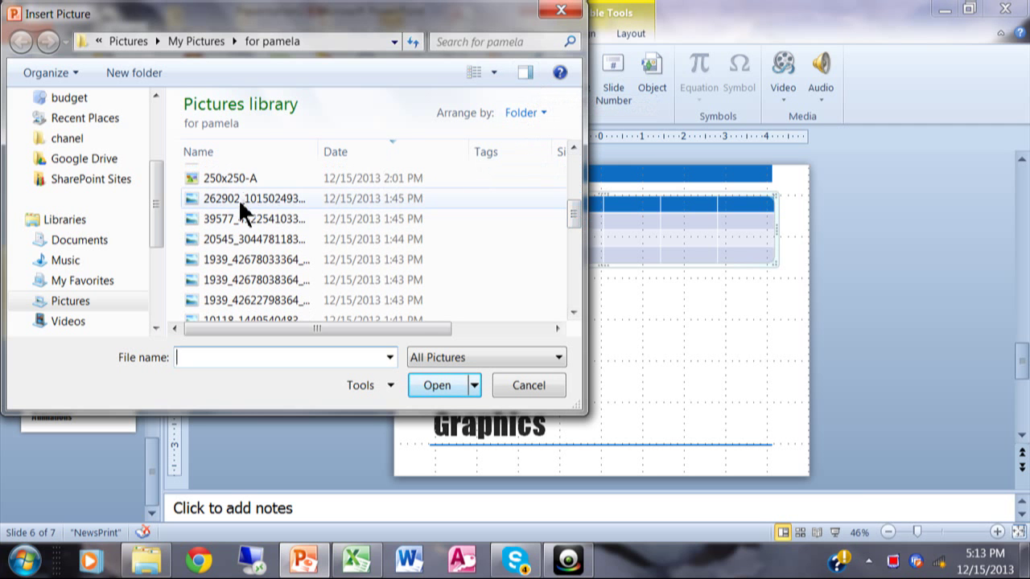
{"action": "double_click", "coordinate": [219, 240]}
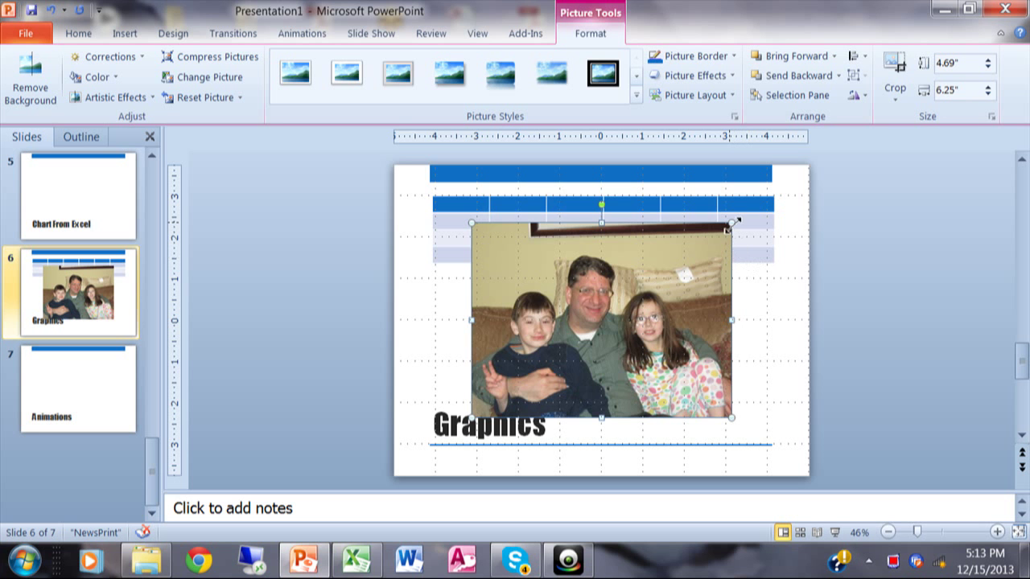
- Shrink the family photo to about 2.08" by 2.78" and place it at the slide's left edge below the table
{"action": "left_click_drag", "start_coordinate": [731, 222], "coordinate": [615, 310]}
{"action": "left_click_drag", "start_coordinate": [576, 354], "coordinate": [500, 316]}
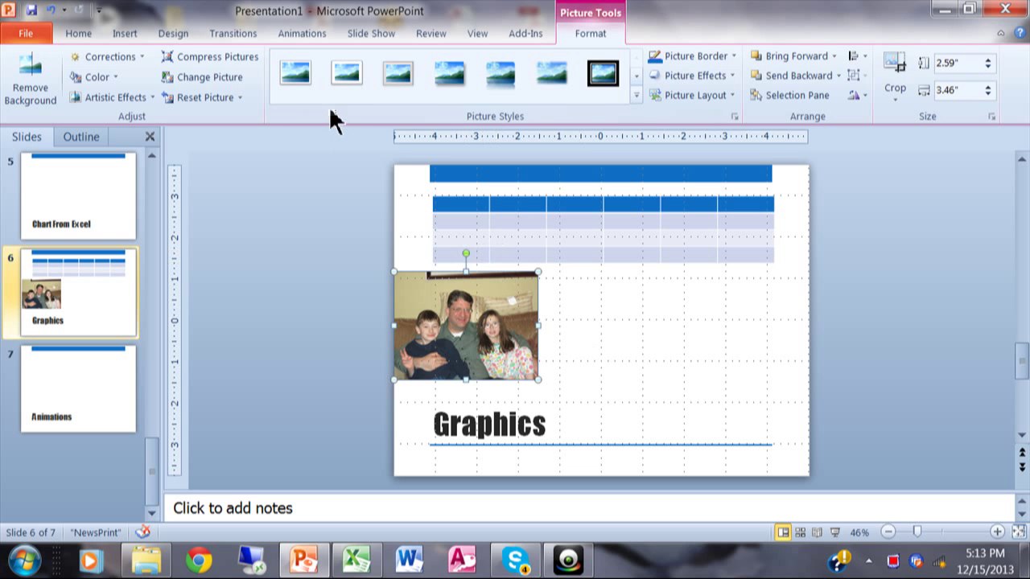
{"action": "left_click", "coordinate": [123, 36]}
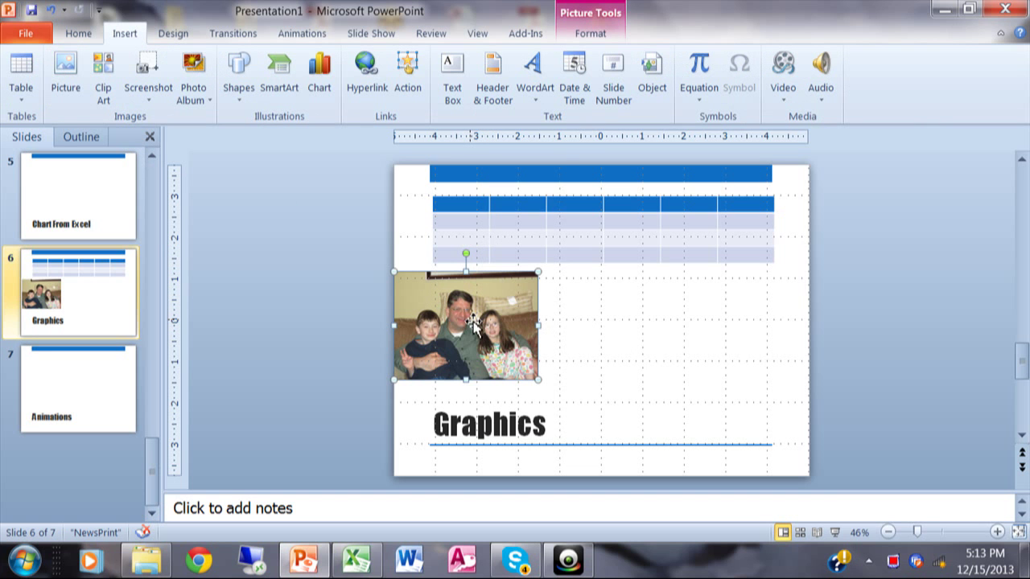
{"action": "left_click", "coordinate": [592, 35]}
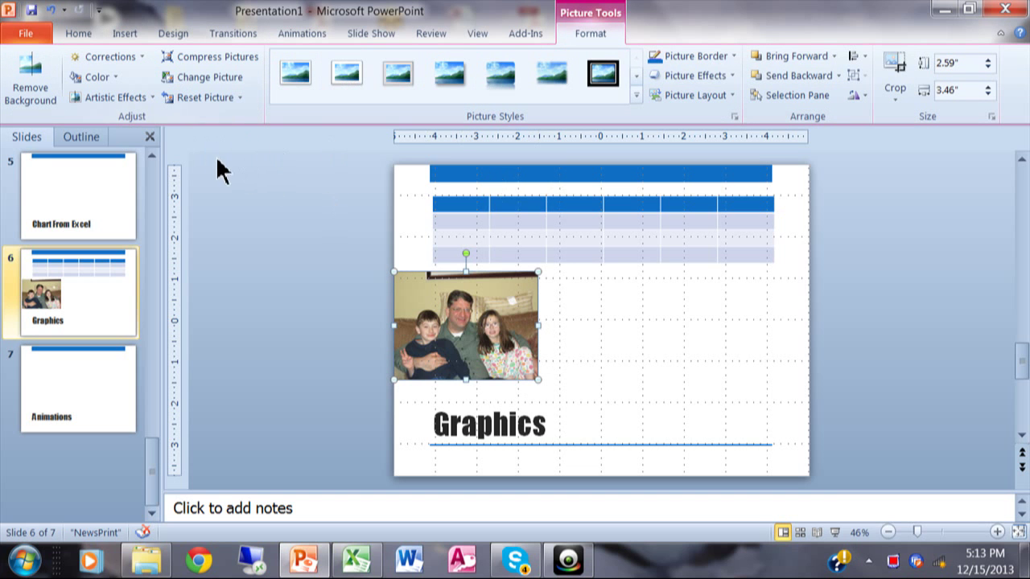
{"action": "left_click_drag", "start_coordinate": [538, 380], "coordinate": [510, 361]}
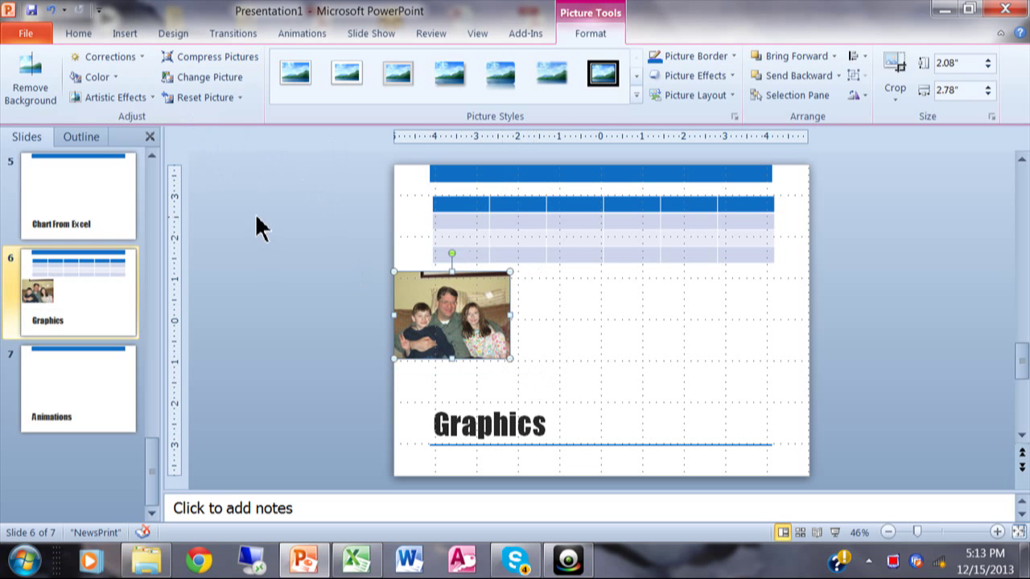
- Search the clip art collection for car
{"action": "left_click", "coordinate": [124, 34]}
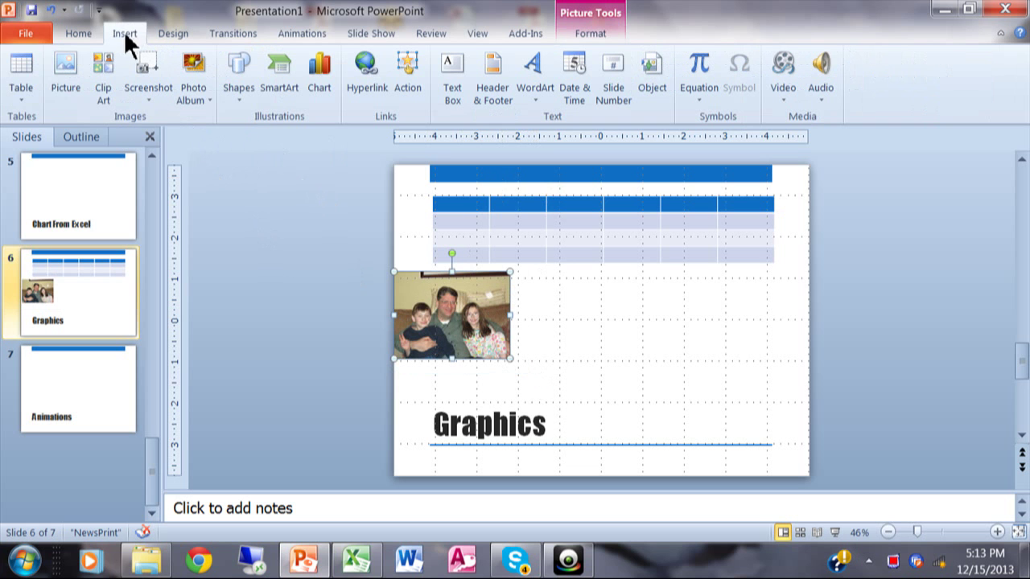
{"action": "left_click", "coordinate": [107, 89]}
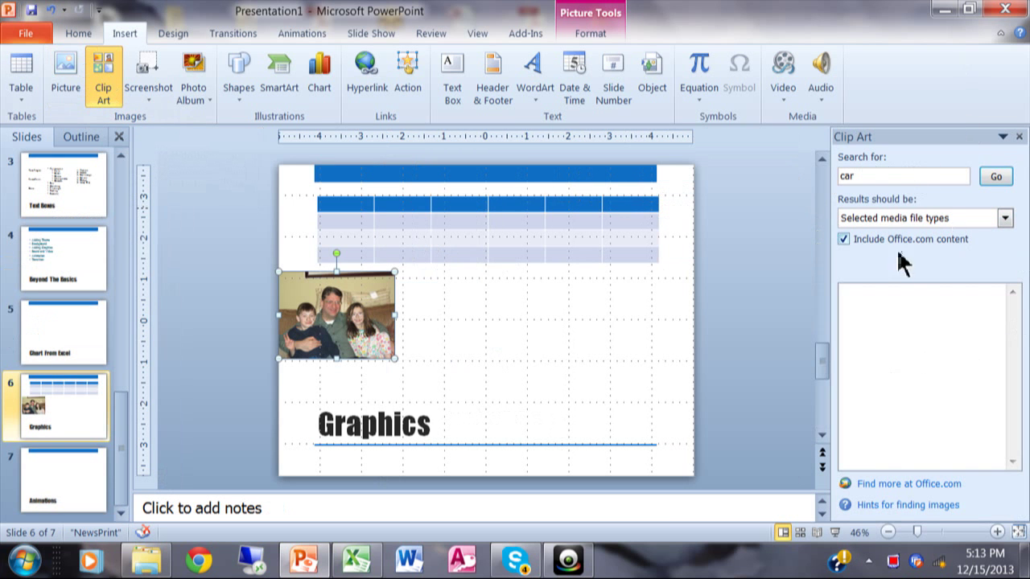
{"action": "left_click", "coordinate": [863, 176]}
{"action": "key", "text": "BackSpace"}
{"action": "key", "text": "BackSpace"}
{"action": "key", "text": "BackSpace"}
{"action": "type", "text": "car"}
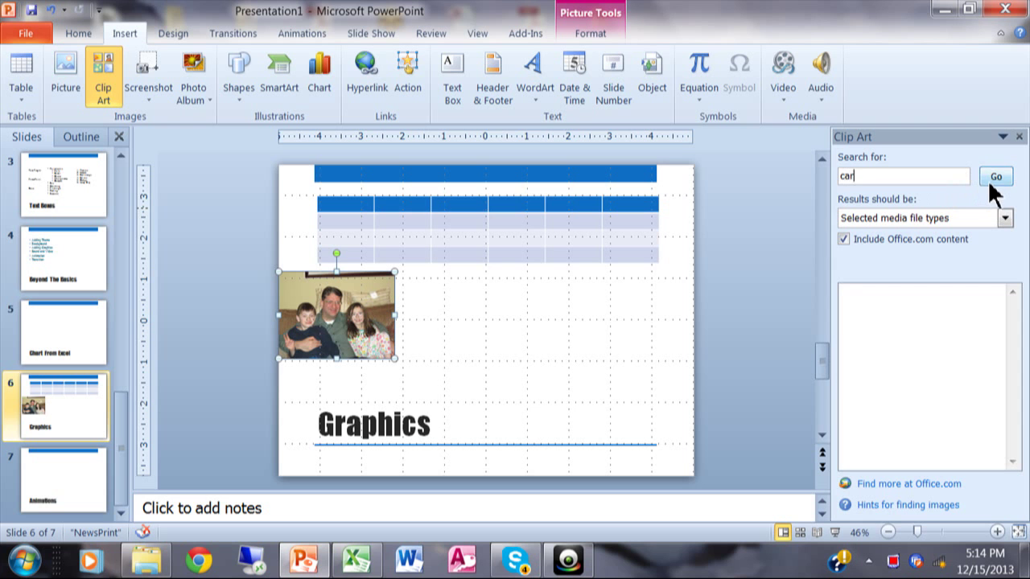
{"action": "left_click", "coordinate": [994, 177]}
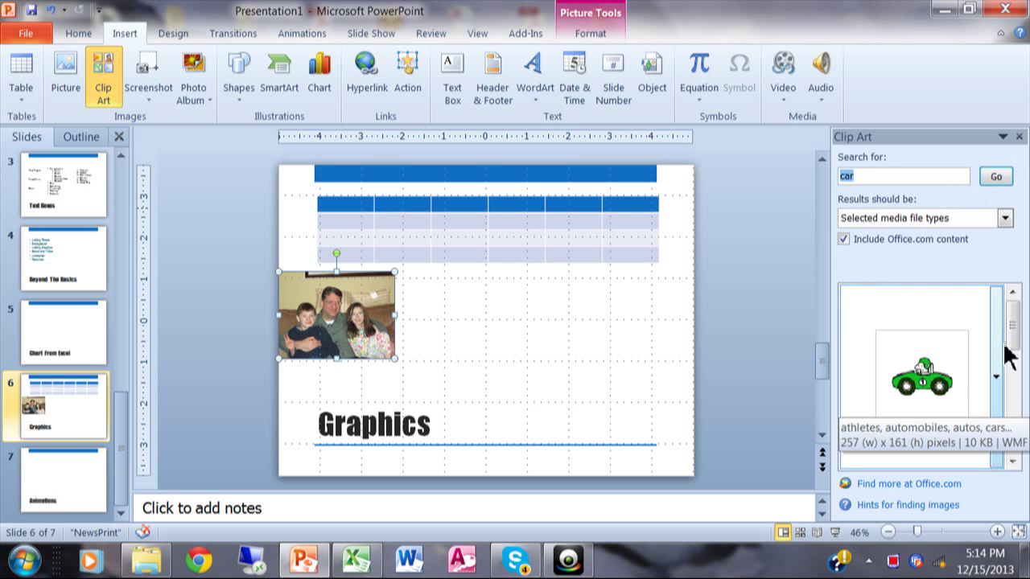
- Insert the red and yellow race car clip art and place it beside the family photo, just below the table
{"action": "left_click_drag", "start_coordinate": [1015, 348], "coordinate": [1015, 437]}
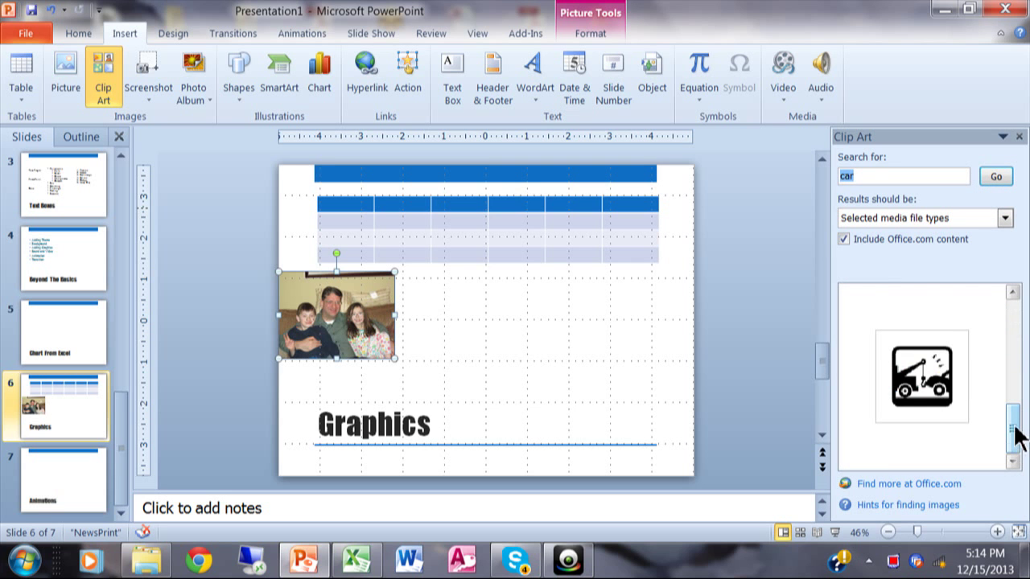
{"action": "left_click", "coordinate": [1012, 293]}
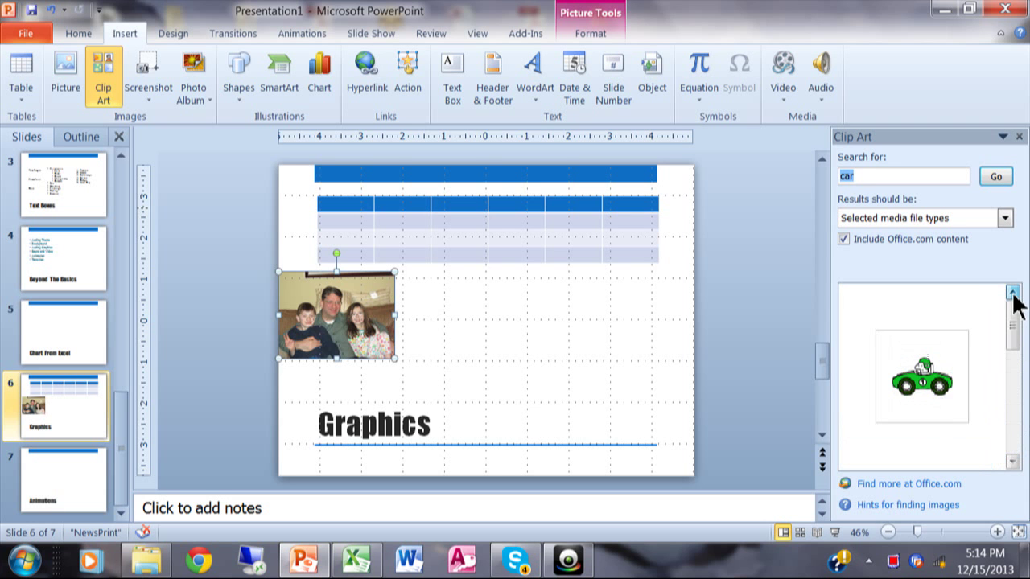
{"action": "left_click", "coordinate": [1011, 460]}
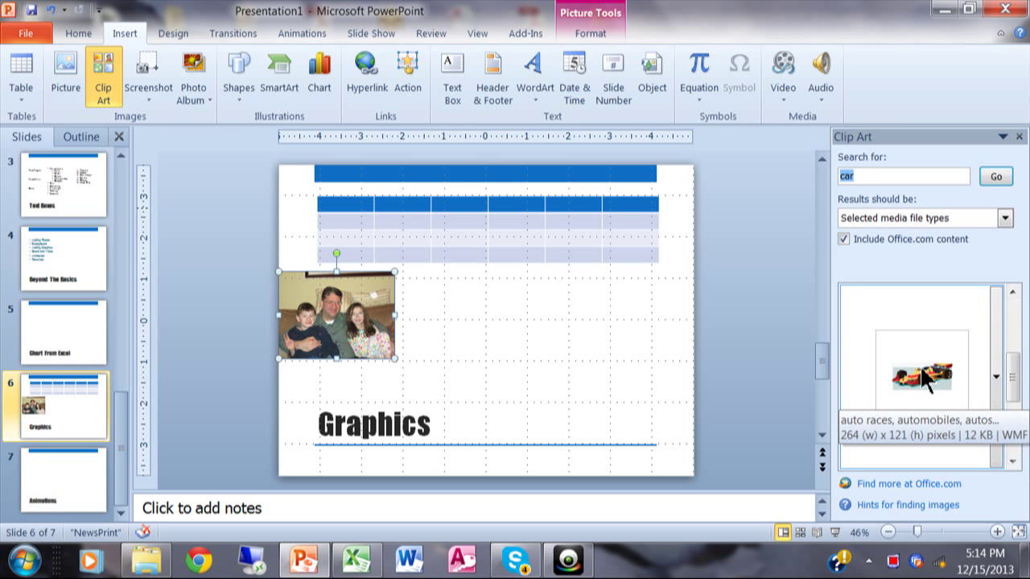
{"action": "left_click", "coordinate": [919, 365]}
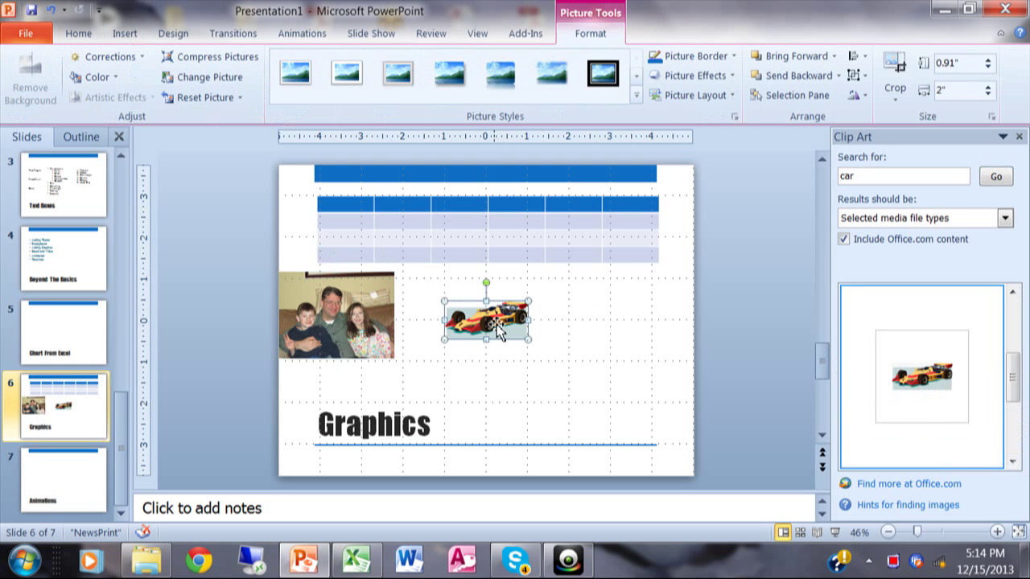
{"action": "left_click_drag", "start_coordinate": [497, 328], "coordinate": [459, 293]}
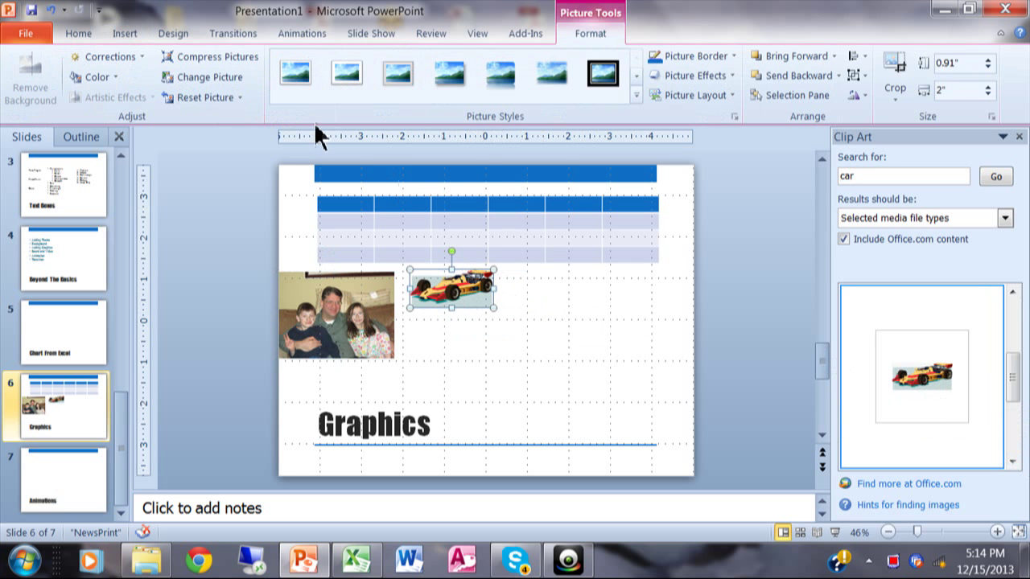
- Open the Orders PDF from the Documents library in Adobe Reader and switch back to the PowerPoint presentation
{"action": "left_click", "coordinate": [125, 34]}
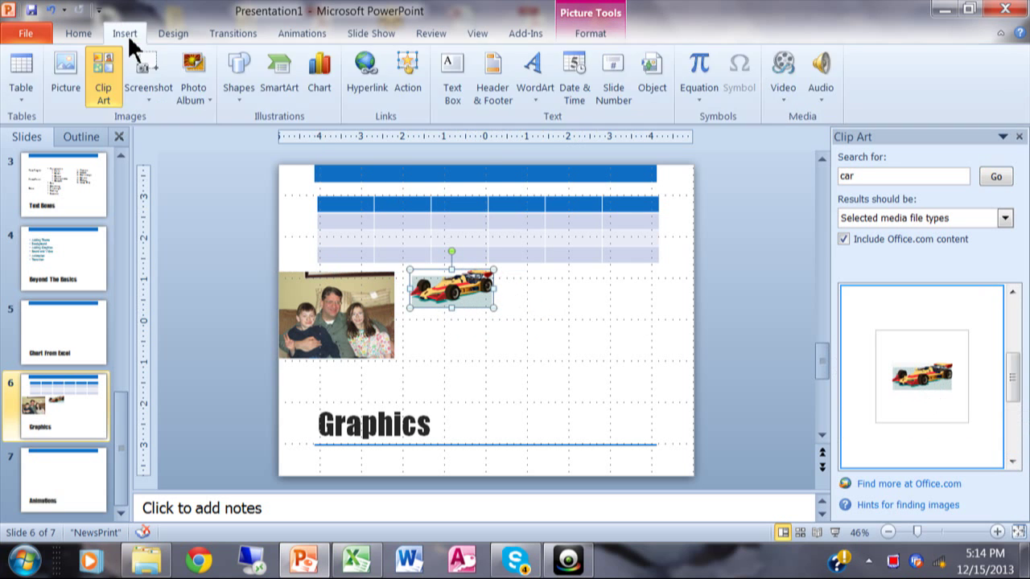
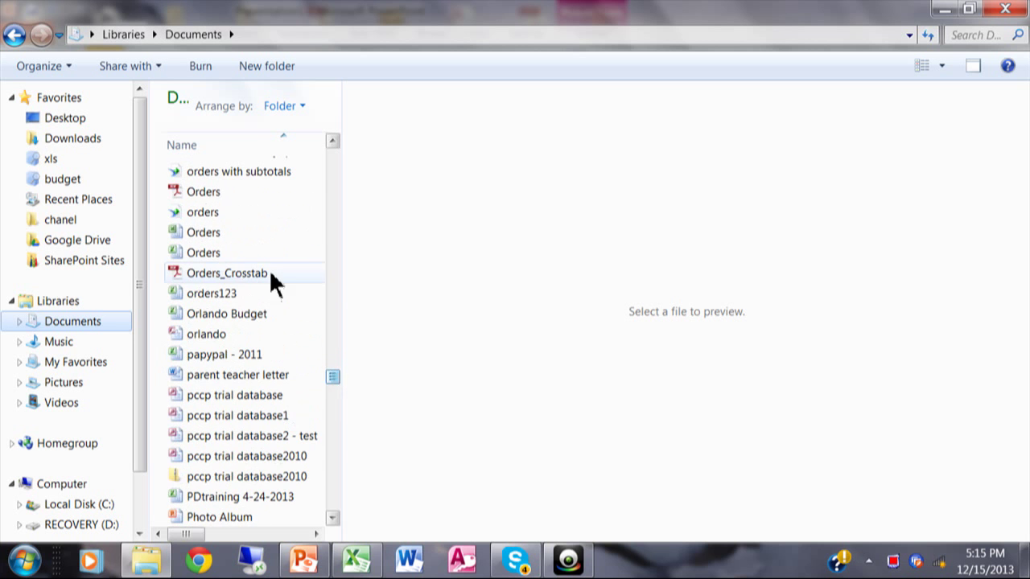
{"action": "double_click", "coordinate": [202, 191]}
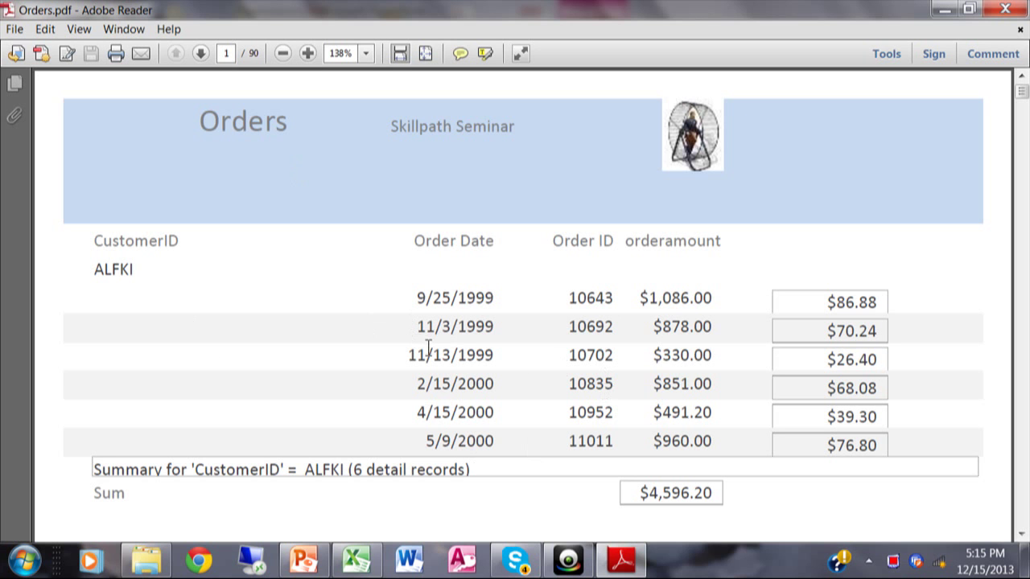
{"action": "left_click", "coordinate": [296, 561]}
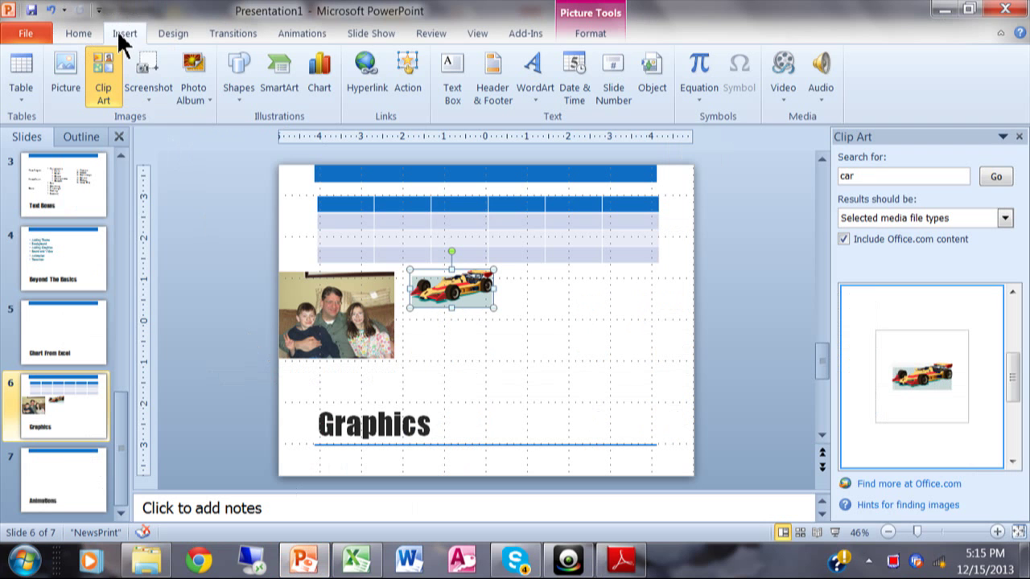
- Insert a screen clipping of the Orders PDF covering the report header and the ALFKI order rows
{"action": "left_click", "coordinate": [153, 112]}
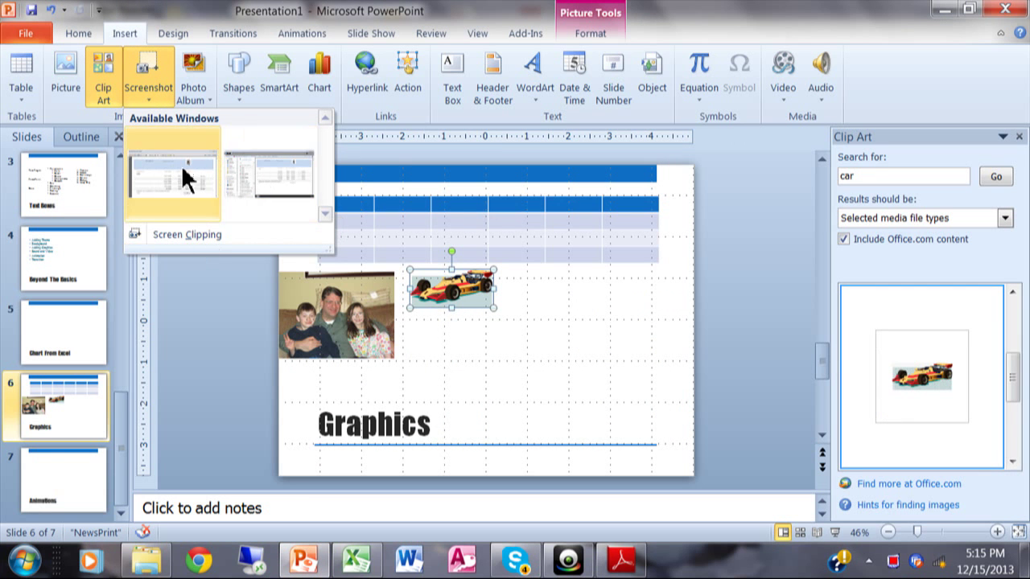
{"action": "left_click", "coordinate": [191, 233]}
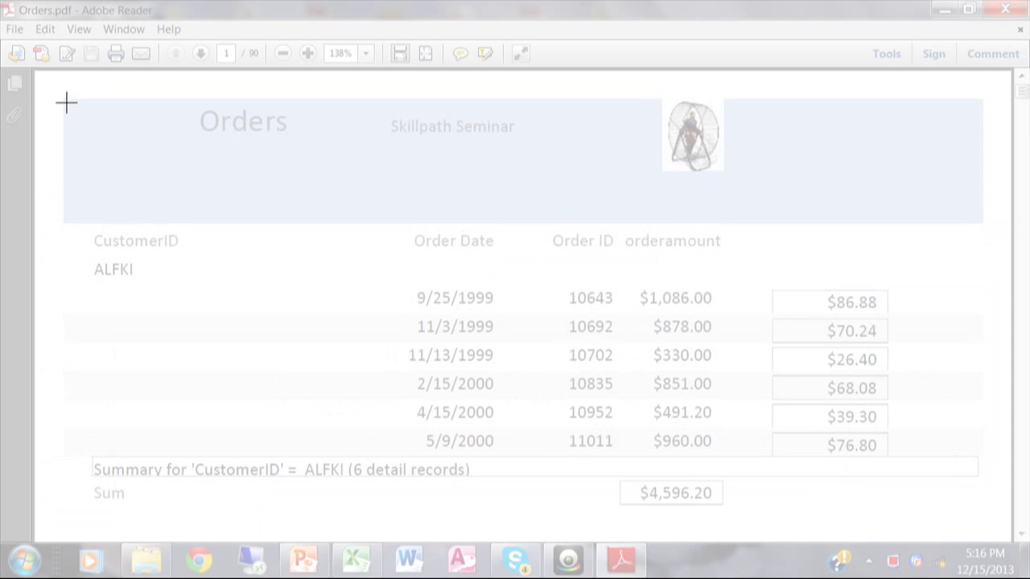
{"action": "left_click_drag", "start_coordinate": [66, 102], "coordinate": [924, 460]}
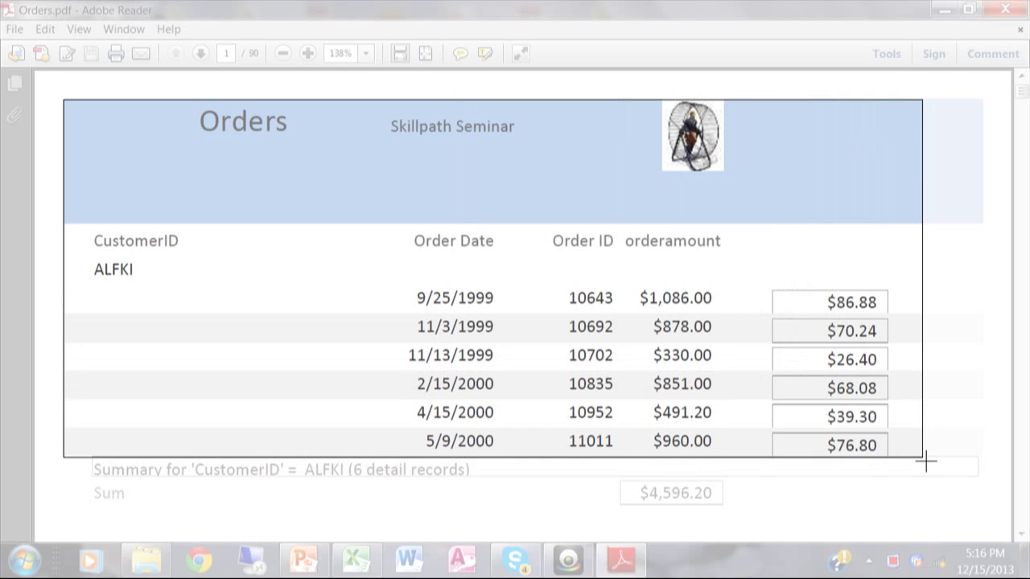
{"action": "left_click_drag", "start_coordinate": [925, 460], "coordinate": [924, 460]}
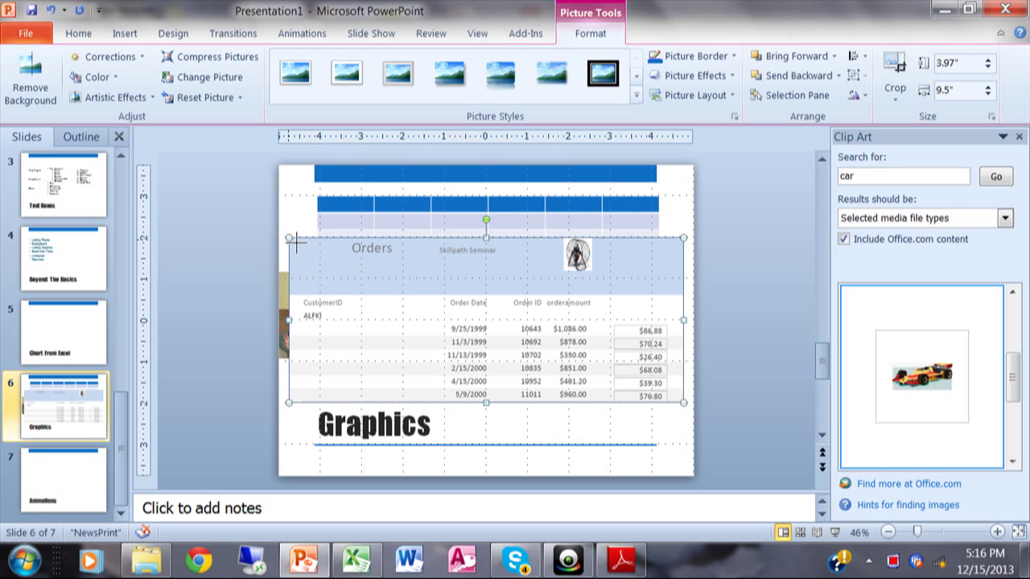
- Shrink the Orders clipping to about 1.74" by 4.17" and place it to the right of the race car
{"action": "left_click_drag", "start_coordinate": [288, 238], "coordinate": [472, 315]}
{"action": "left_click_drag", "start_coordinate": [581, 354], "coordinate": [608, 307]}
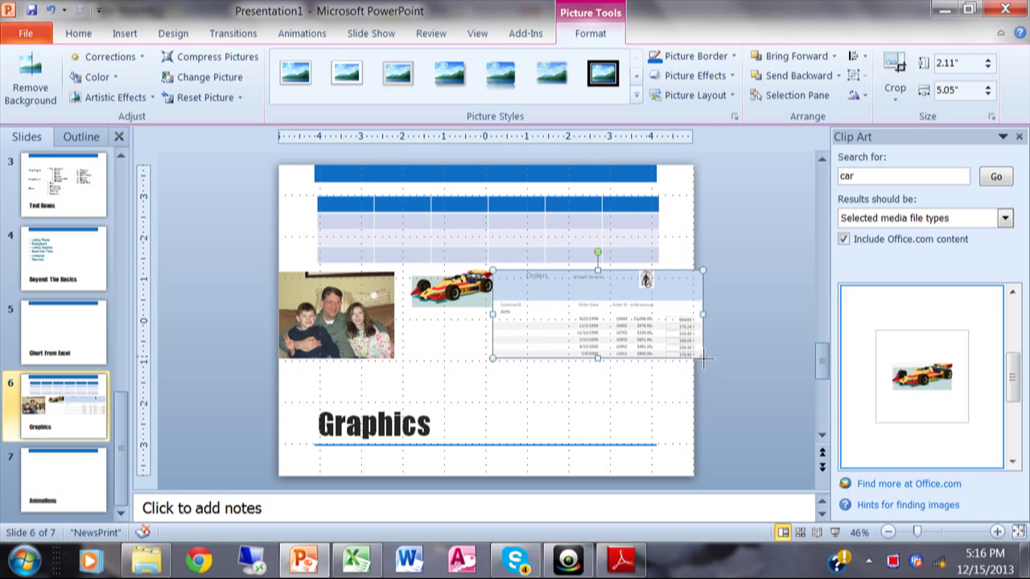
{"action": "left_click_drag", "start_coordinate": [701, 358], "coordinate": [667, 343]}
{"action": "left_click_drag", "start_coordinate": [582, 310], "coordinate": [596, 310]}
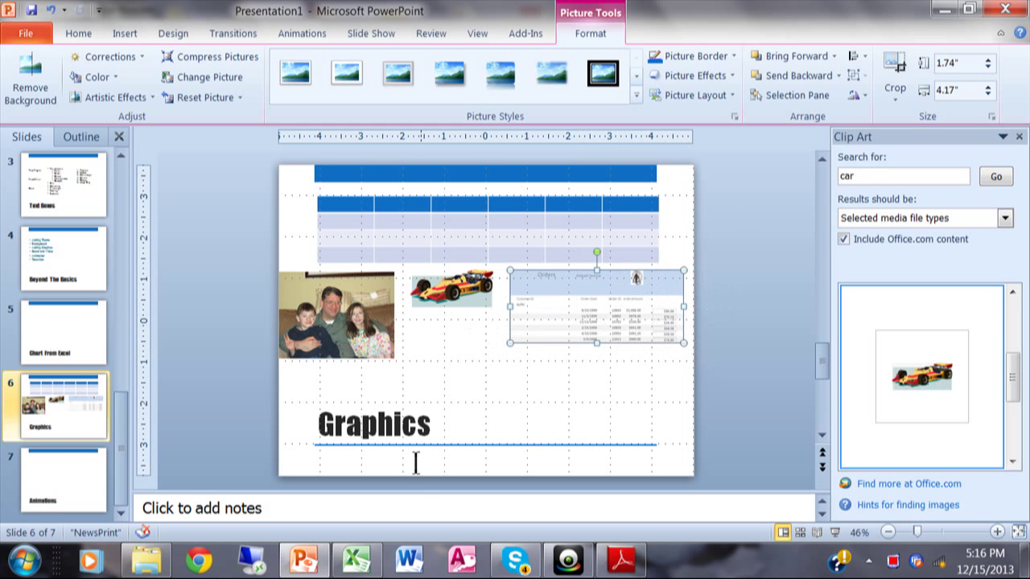
- Switch to Adobe Reader to view the Orders PDF through page 5, and return to the PowerPoint presentation
{"action": "left_click", "coordinate": [621, 559]}
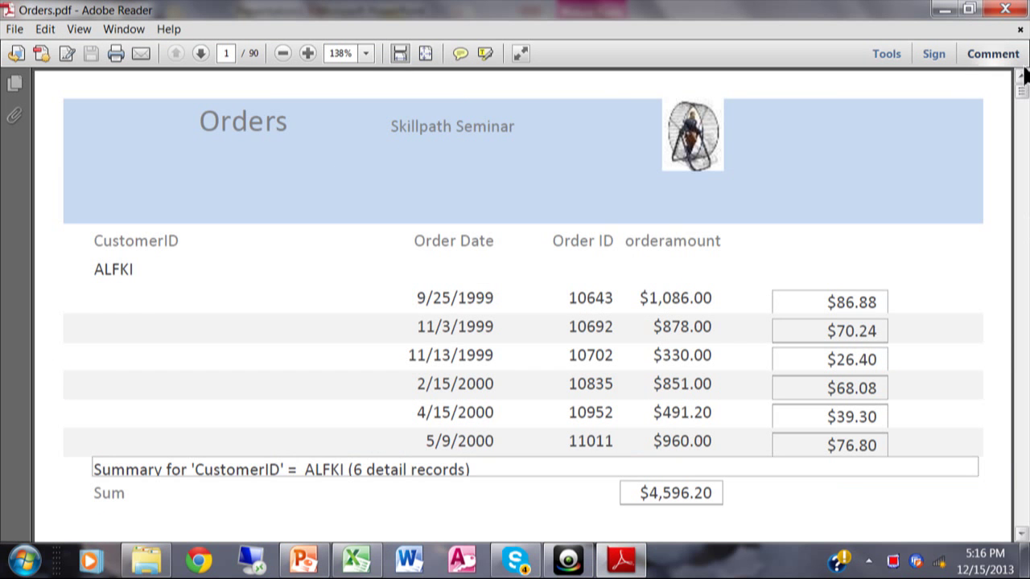
{"action": "left_click_drag", "start_coordinate": [1022, 90], "coordinate": [1023, 123]}
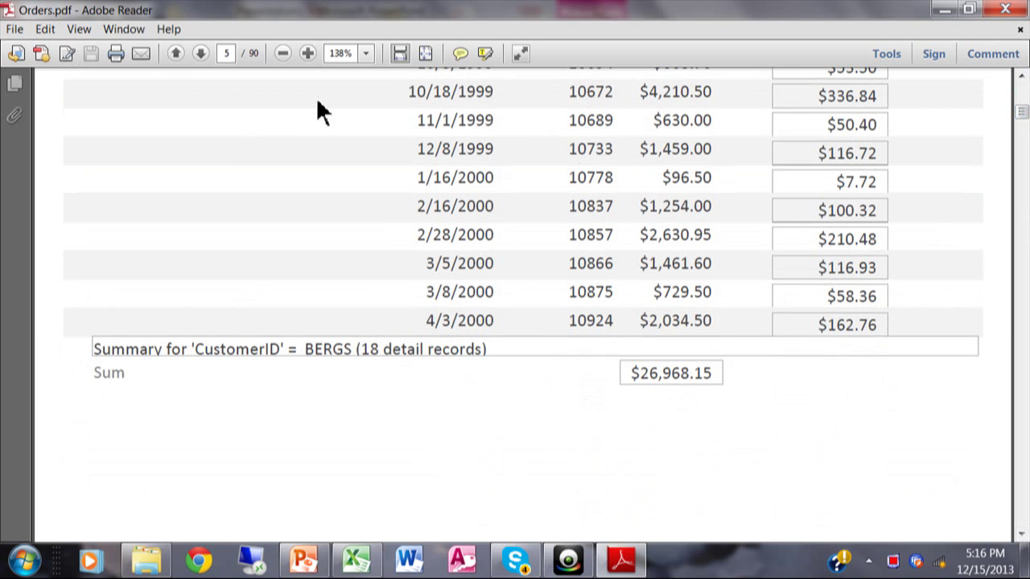
{"action": "left_click", "coordinate": [304, 560]}
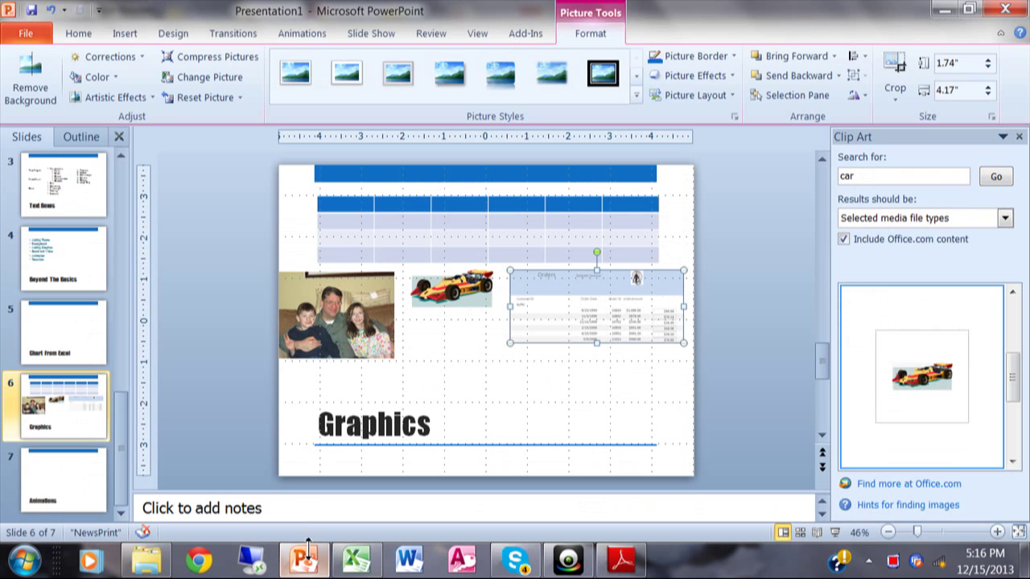
- Insert a screen clipping of the Orders PDF covering the order rows from 11/1/1999 through 2/28/2000
{"action": "left_click", "coordinate": [121, 33]}
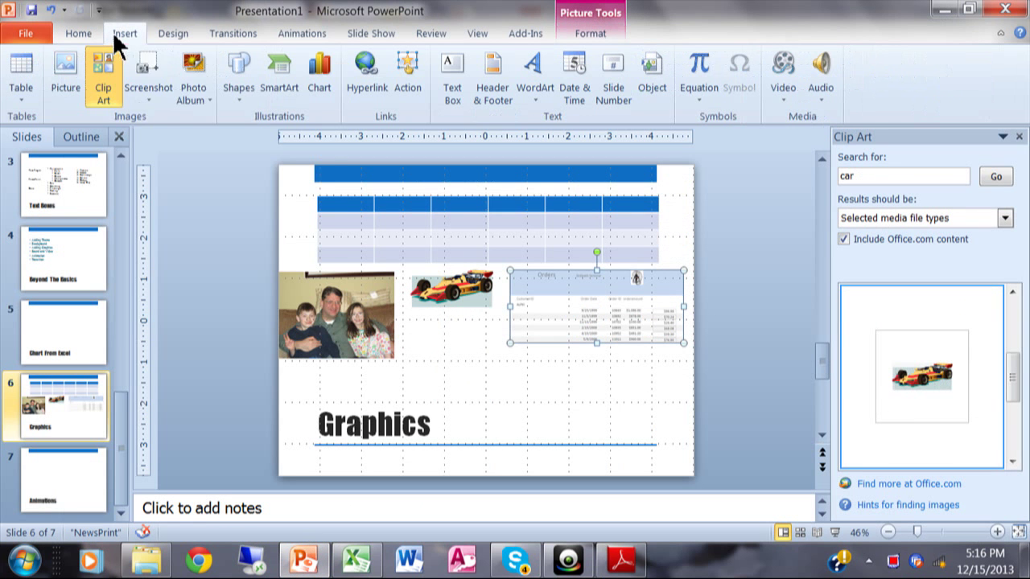
{"action": "left_click", "coordinate": [135, 91]}
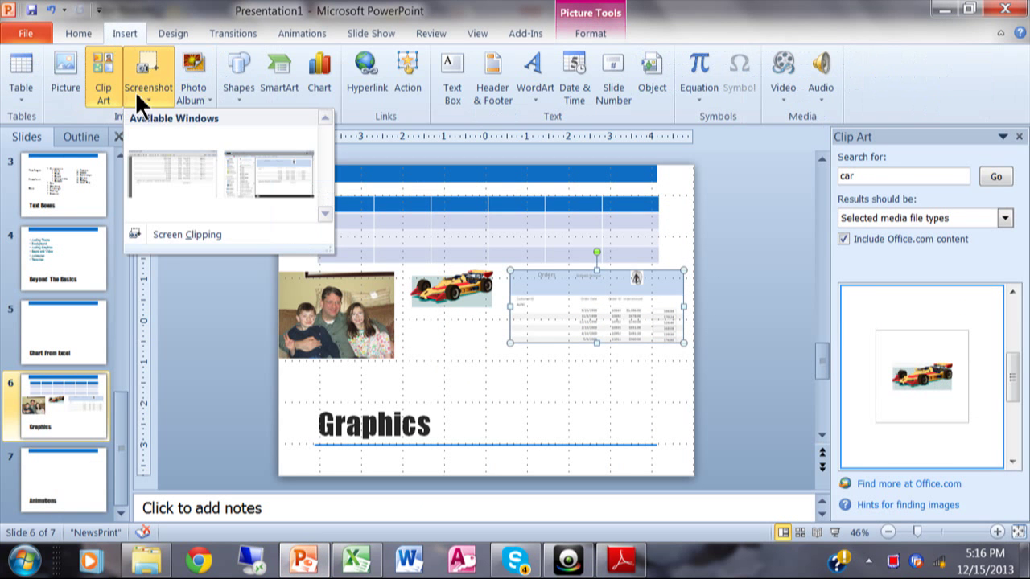
{"action": "left_click", "coordinate": [172, 234]}
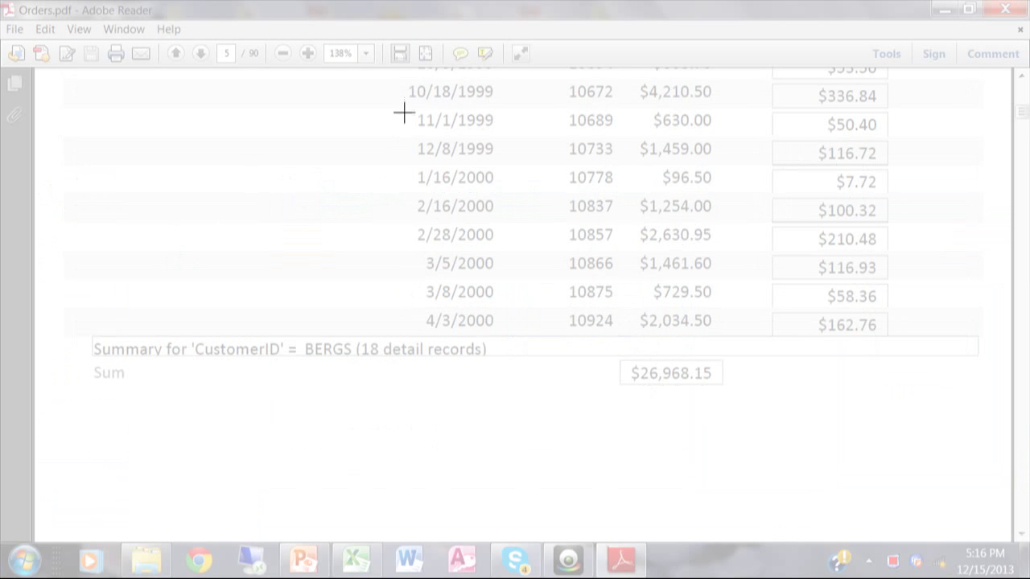
{"action": "left_click_drag", "start_coordinate": [398, 106], "coordinate": [897, 259]}
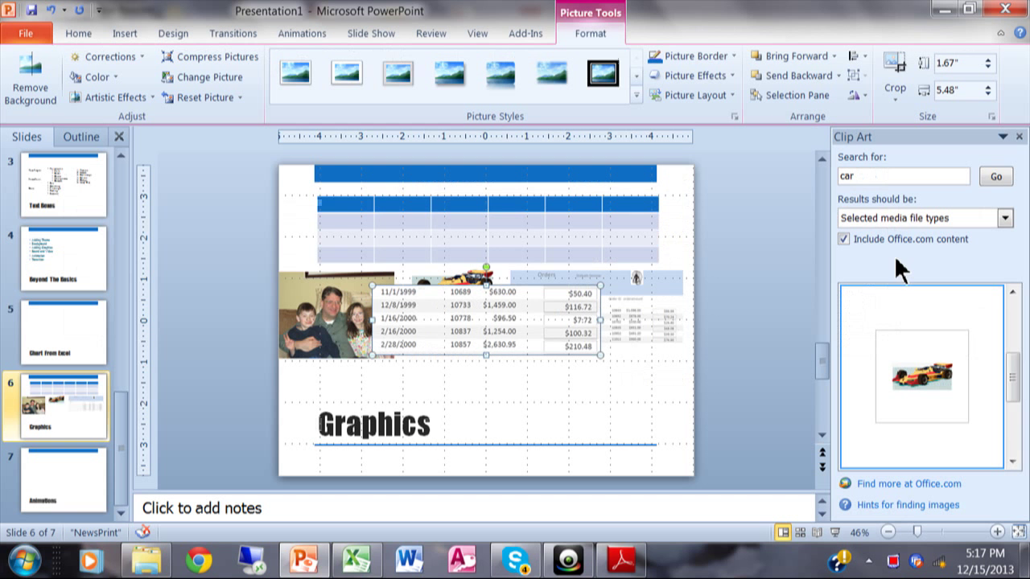
- Shrink the new order rows clipping to about 1.25" by 4.11" and place it directly below the first Orders clipping
{"action": "left_click_drag", "start_coordinate": [480, 316], "coordinate": [577, 390]}
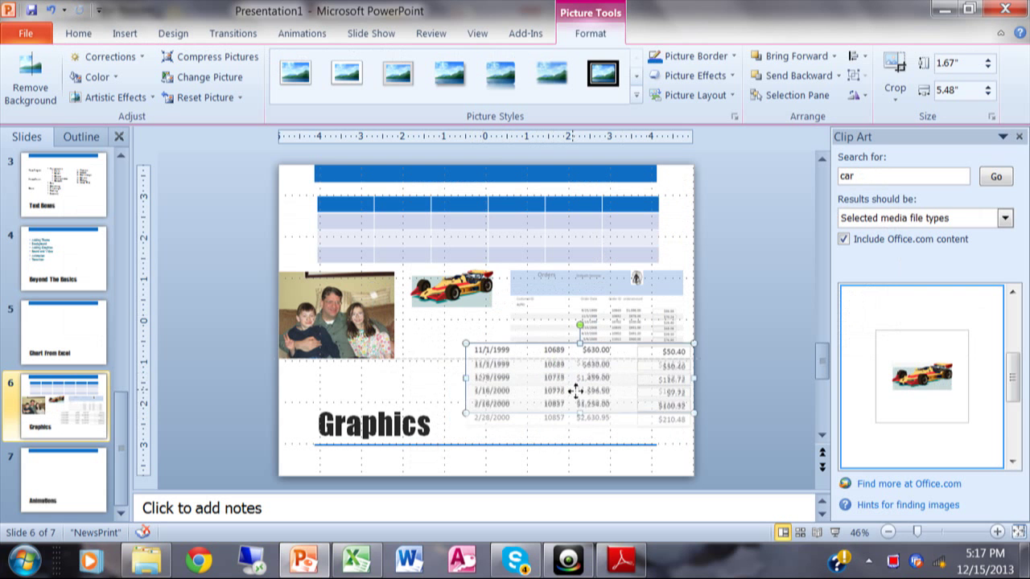
{"action": "left_click_drag", "start_coordinate": [466, 359], "coordinate": [523, 375]}
{"action": "mouse_move", "coordinate": [609, 394]}
{"action": "left_mouse_down"}
{"action": "mouse_move", "coordinate": [630, 368]}
{"action": "mouse_move", "coordinate": [613, 363]}
{"action": "mouse_move", "coordinate": [608, 376]}
{"action": "left_mouse_up"}
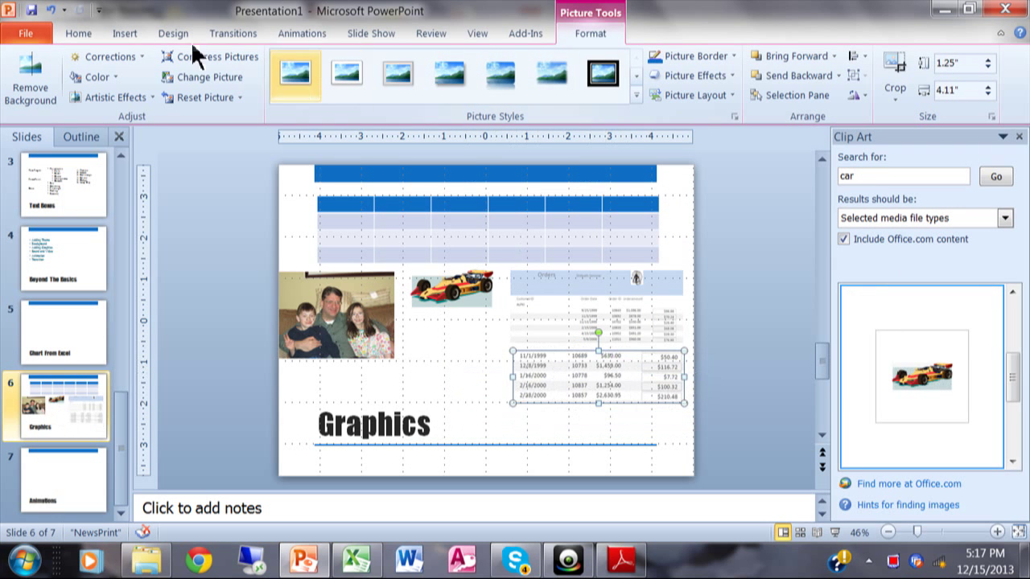
- Look through the available shapes and the SmartArt layouts from List to Pyramid without inserting anything
{"action": "left_click", "coordinate": [128, 36]}
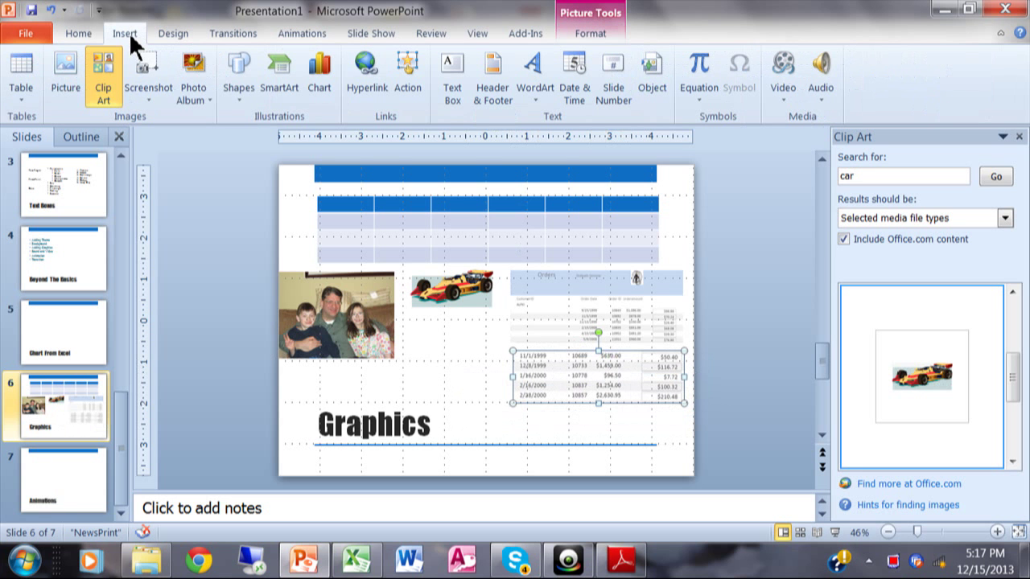
{"action": "left_click", "coordinate": [237, 92]}
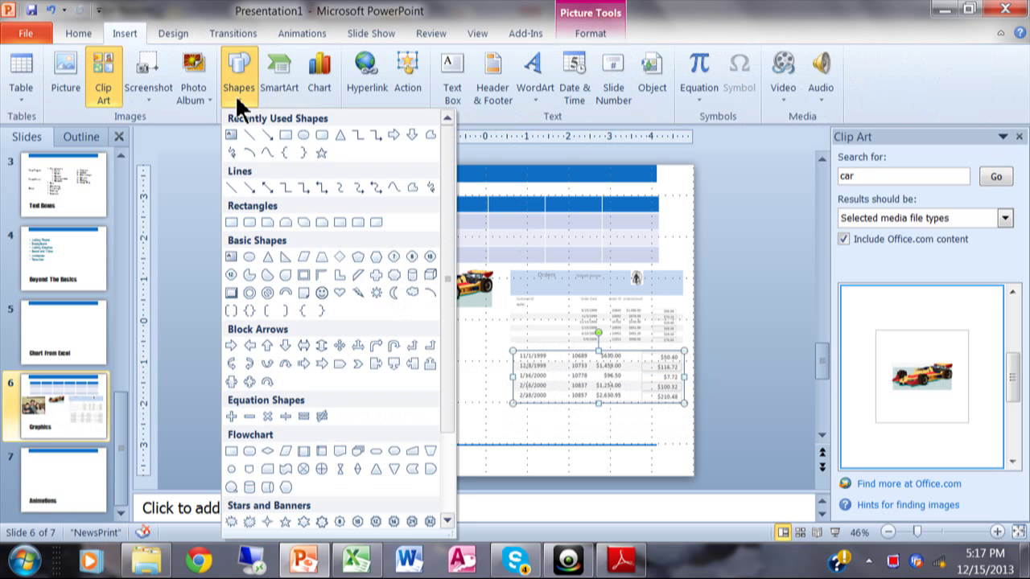
{"action": "left_click", "coordinate": [188, 185]}
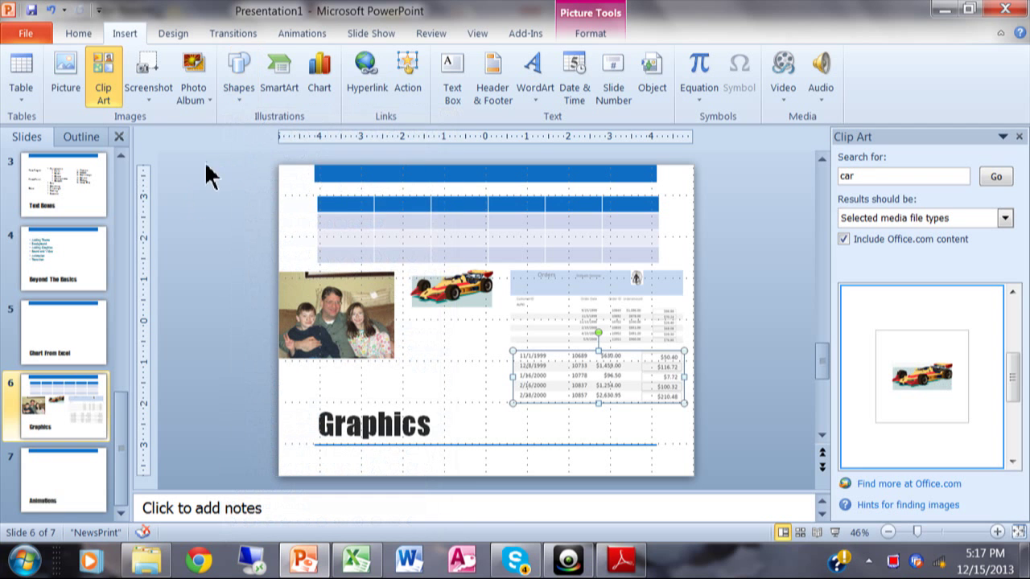
{"action": "left_click", "coordinate": [284, 79]}
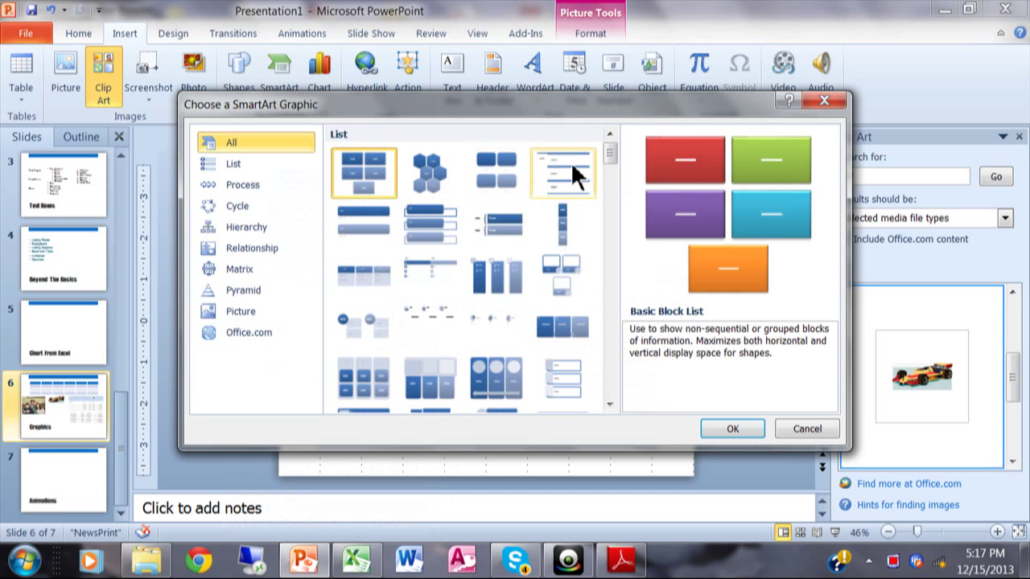
{"action": "mouse_move", "coordinate": [610, 159]}
{"action": "left_mouse_down"}
{"action": "mouse_move", "coordinate": [616, 397]}
{"action": "mouse_move", "coordinate": [616, 151]}
{"action": "left_mouse_up"}
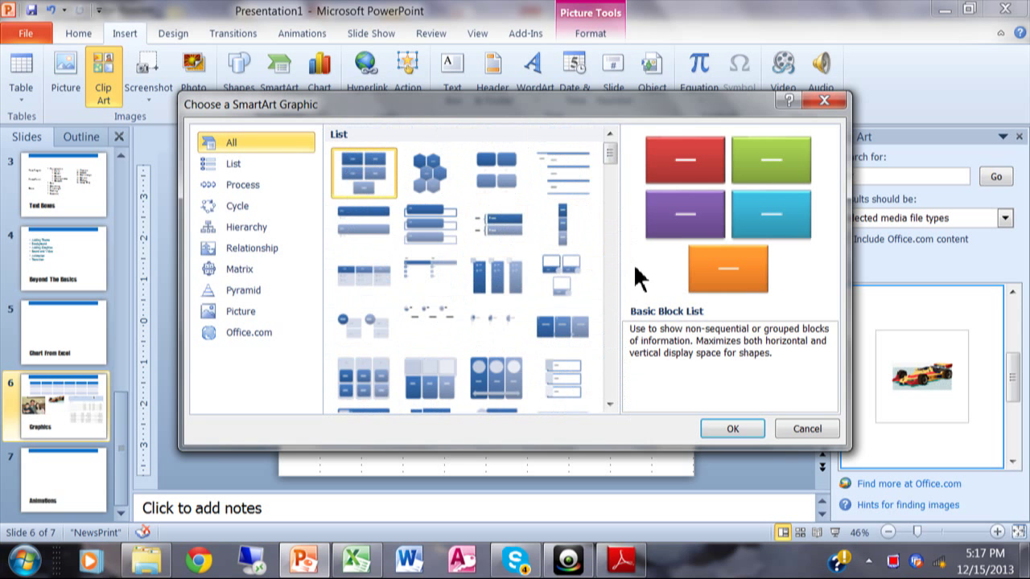
{"action": "left_click_drag", "start_coordinate": [609, 156], "coordinate": [613, 325]}
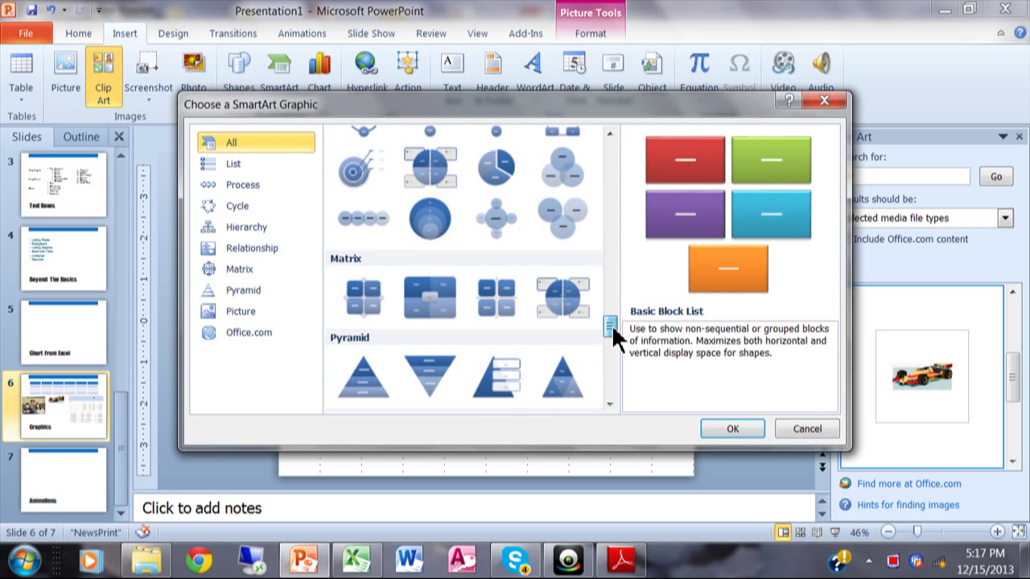
{"action": "left_click_drag", "start_coordinate": [612, 324], "coordinate": [611, 262]}
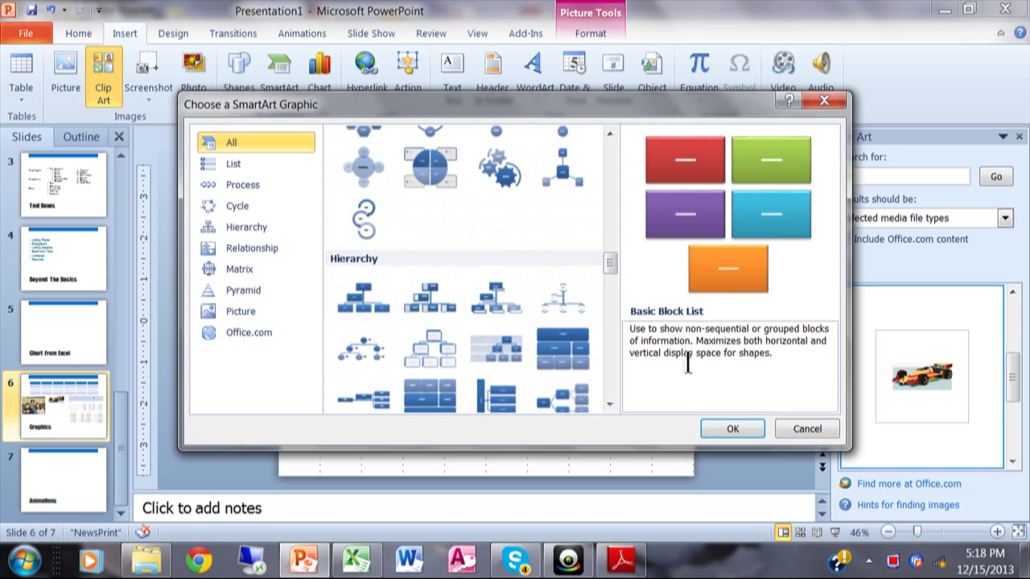
{"action": "left_click", "coordinate": [809, 433]}
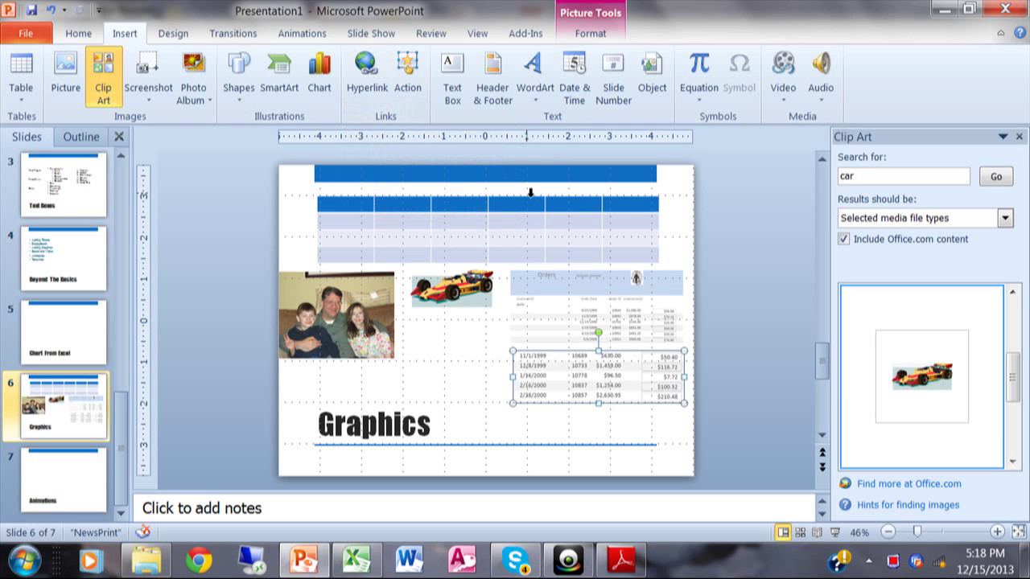
{"action": "left_click", "coordinate": [444, 344]}
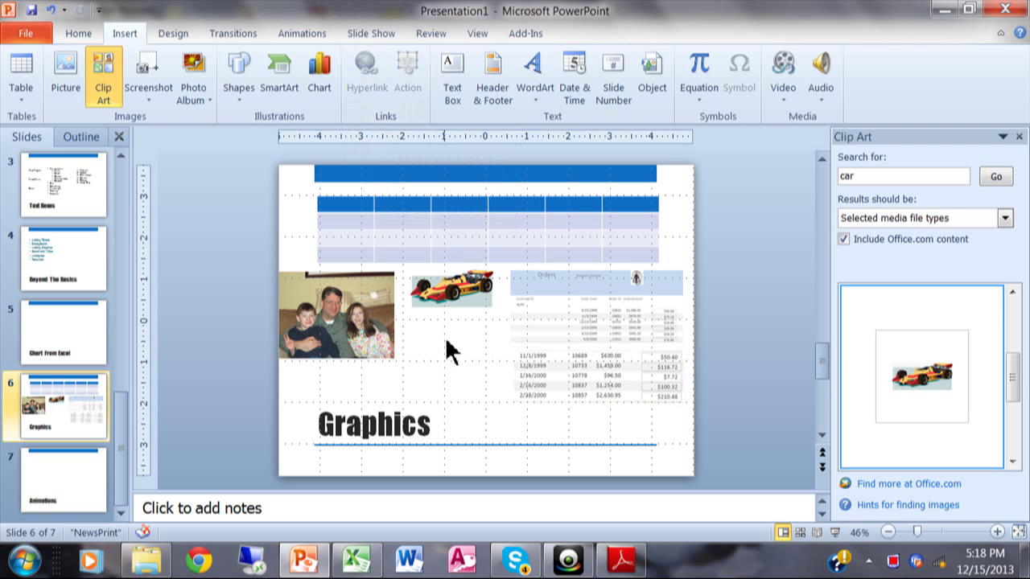
{"action": "left_click", "coordinate": [461, 299]}
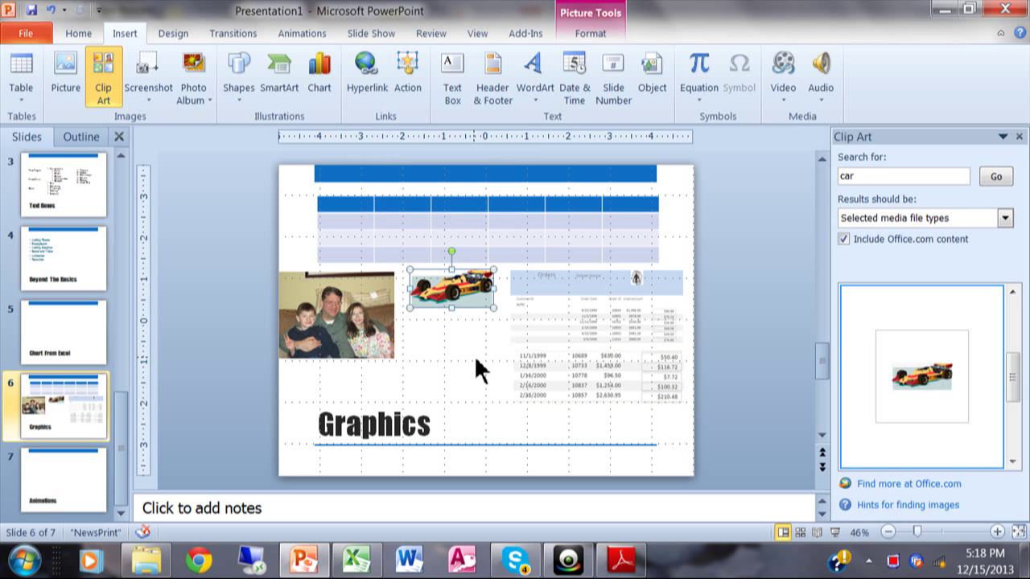
{"action": "left_click", "coordinate": [372, 80]}
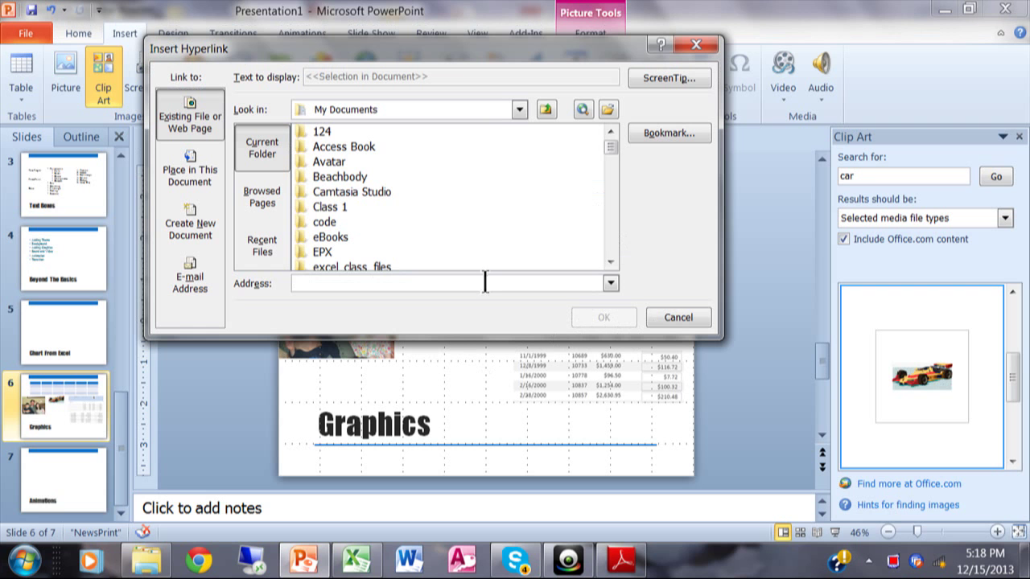
{"action": "type", "text": "w"}
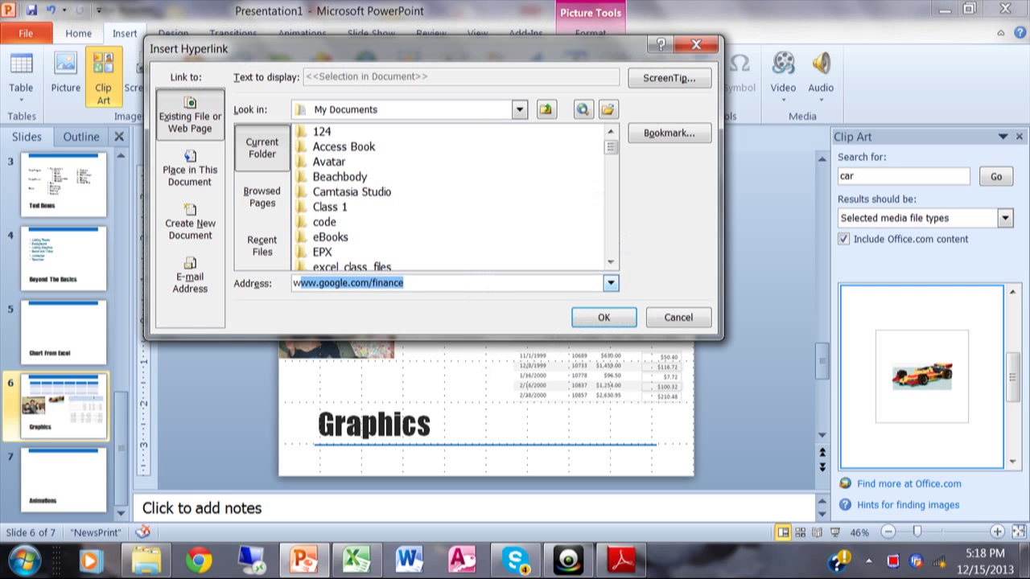
{"action": "type", "text": "ww.nascar.com"}
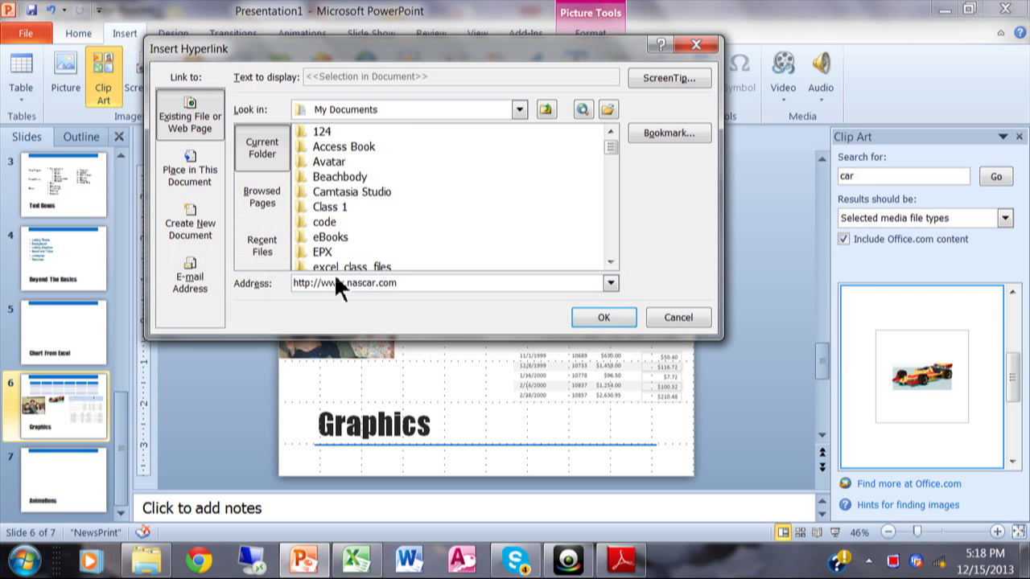
{"action": "left_click", "coordinate": [609, 320]}
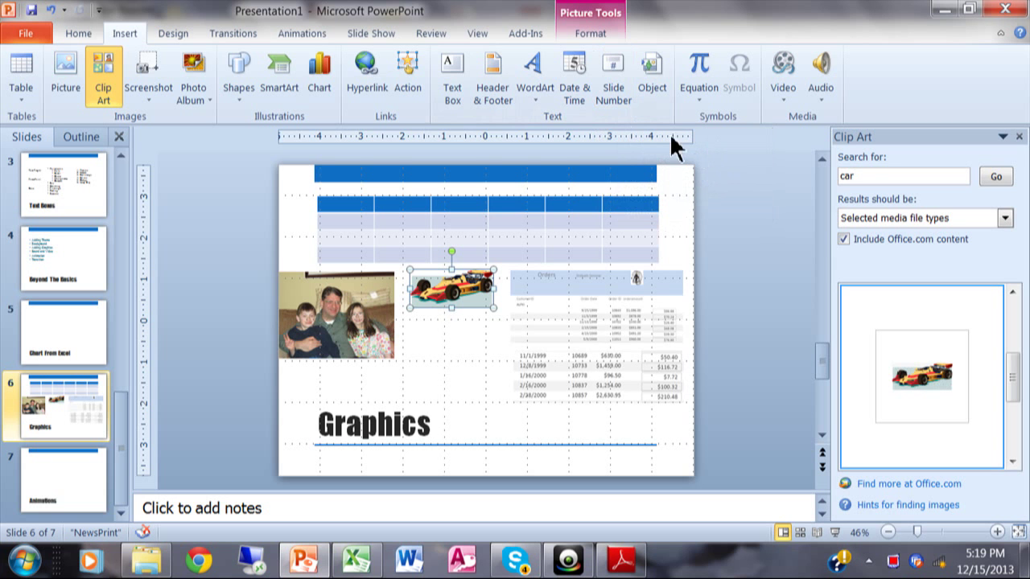
- Turn on slide numbers and apply them to all slides in the presentation
{"action": "left_click", "coordinate": [625, 103]}
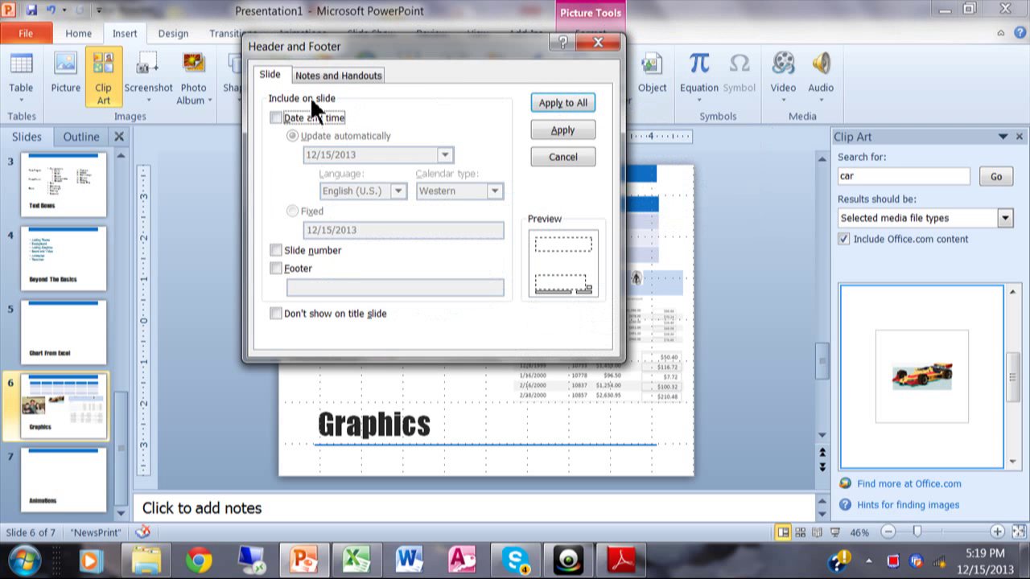
{"action": "left_click", "coordinate": [276, 251]}
{"action": "left_click", "coordinate": [567, 102]}
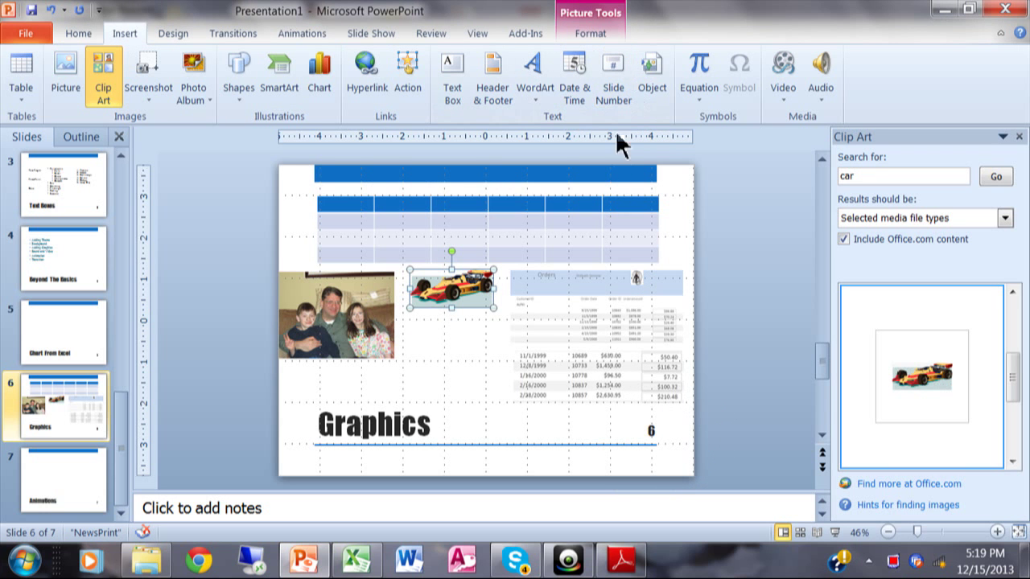
- Examine the object types that can be inserted and the built-in equations without adding any
{"action": "left_click", "coordinate": [662, 95]}
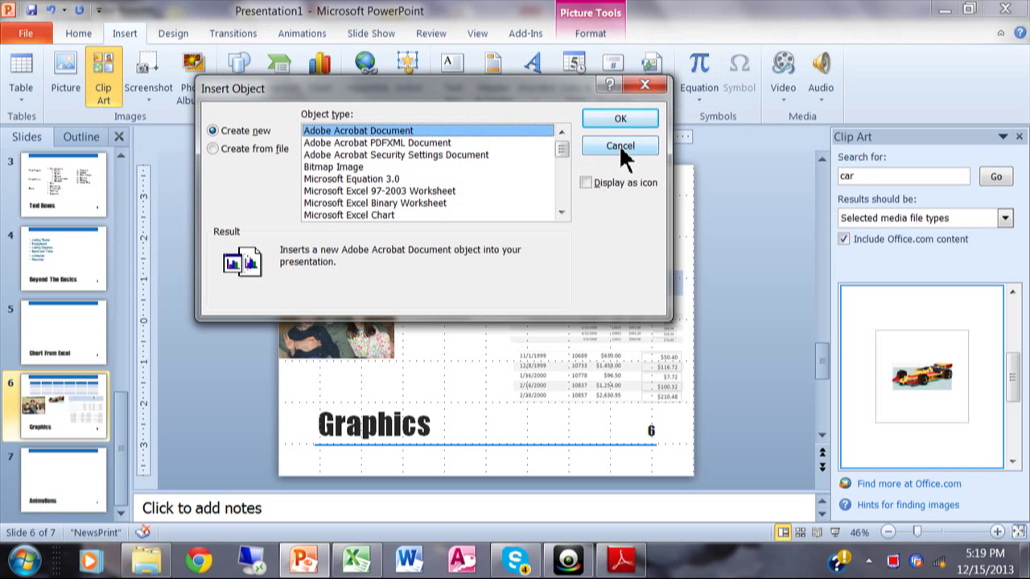
{"action": "left_click", "coordinate": [619, 146]}
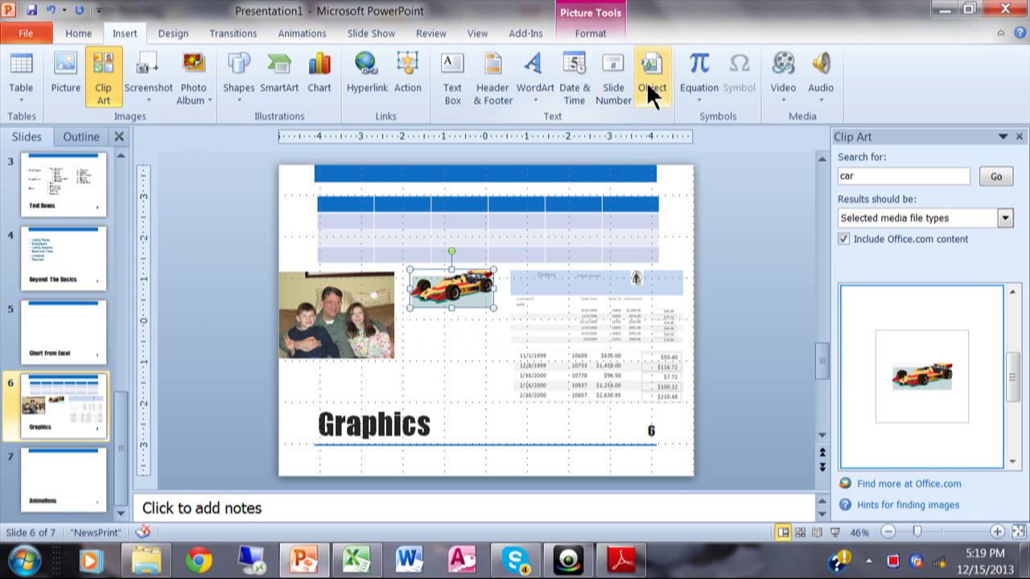
{"action": "left_click", "coordinate": [703, 91]}
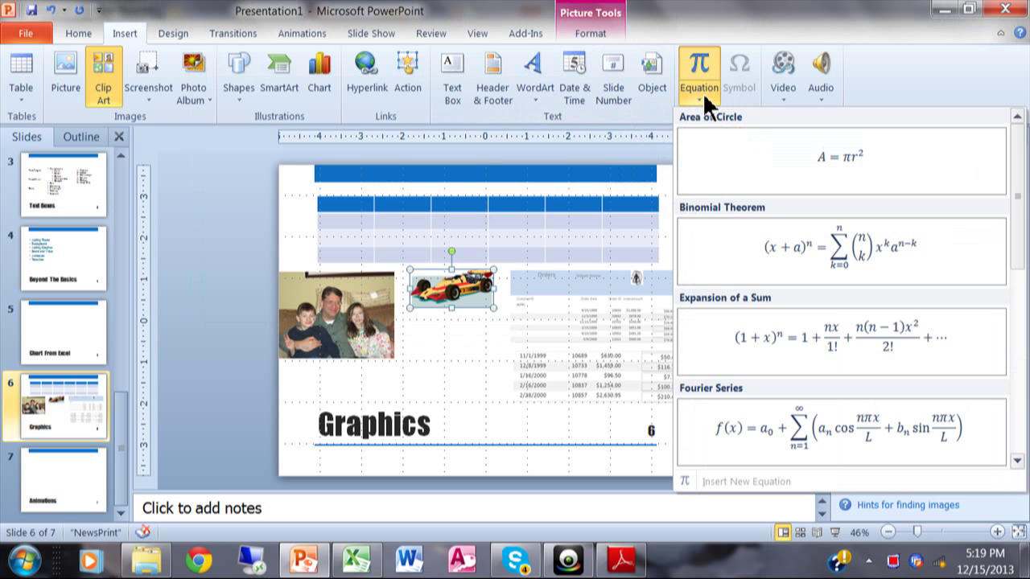
{"action": "left_click_drag", "start_coordinate": [1016, 191], "coordinate": [990, 153]}
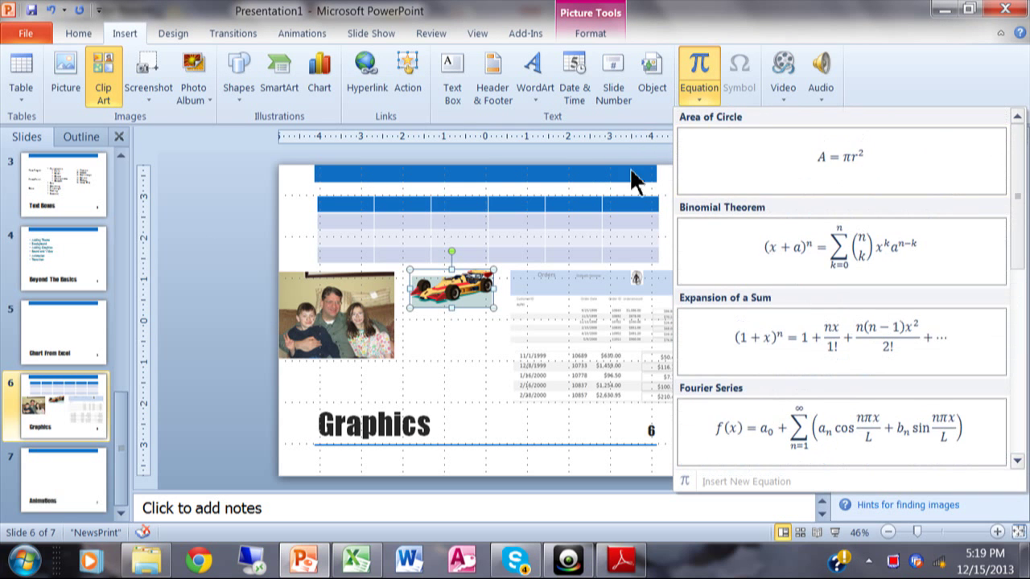
{"action": "left_click", "coordinate": [485, 347]}
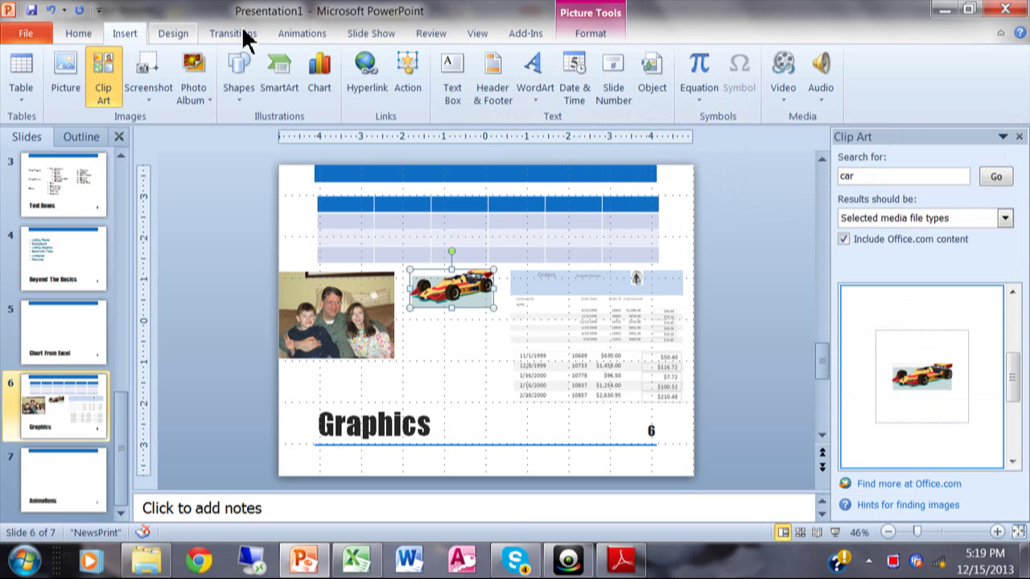
- Place an empty text box below the race car and open the symbol chooser for it
{"action": "left_click", "coordinate": [448, 77]}
{"action": "left_click", "coordinate": [428, 331]}
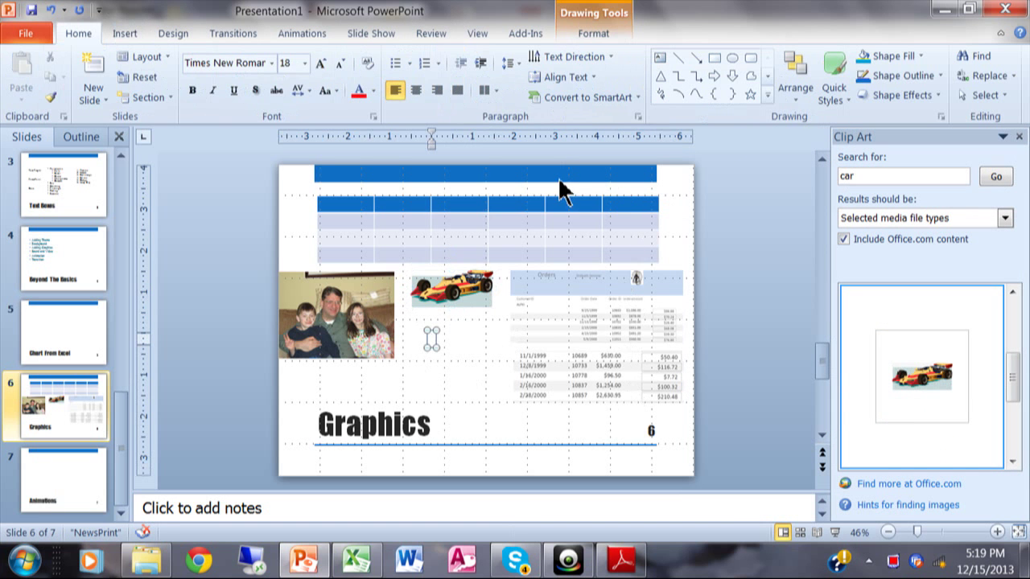
{"action": "left_click", "coordinate": [125, 36]}
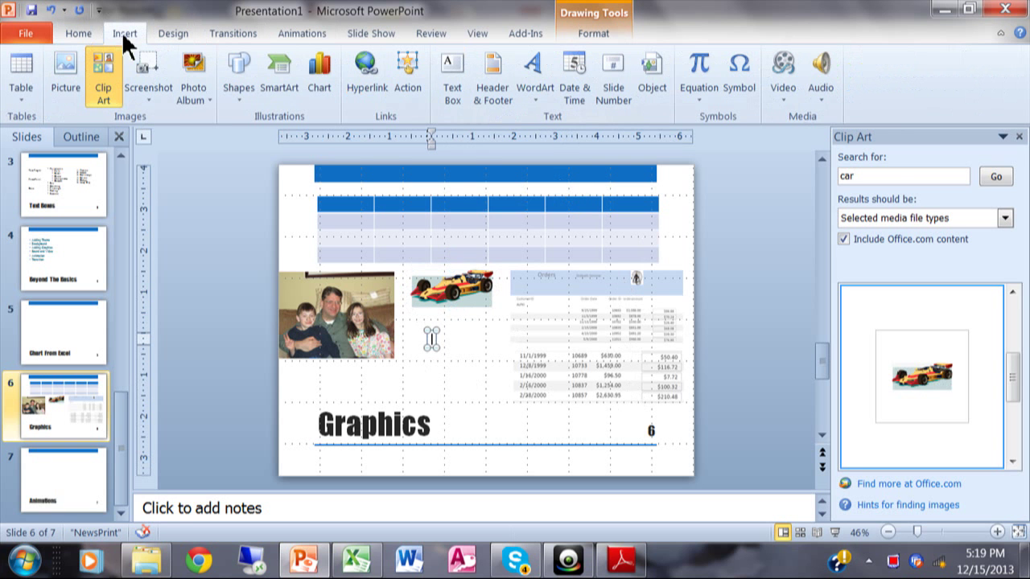
{"action": "left_click", "coordinate": [739, 84]}
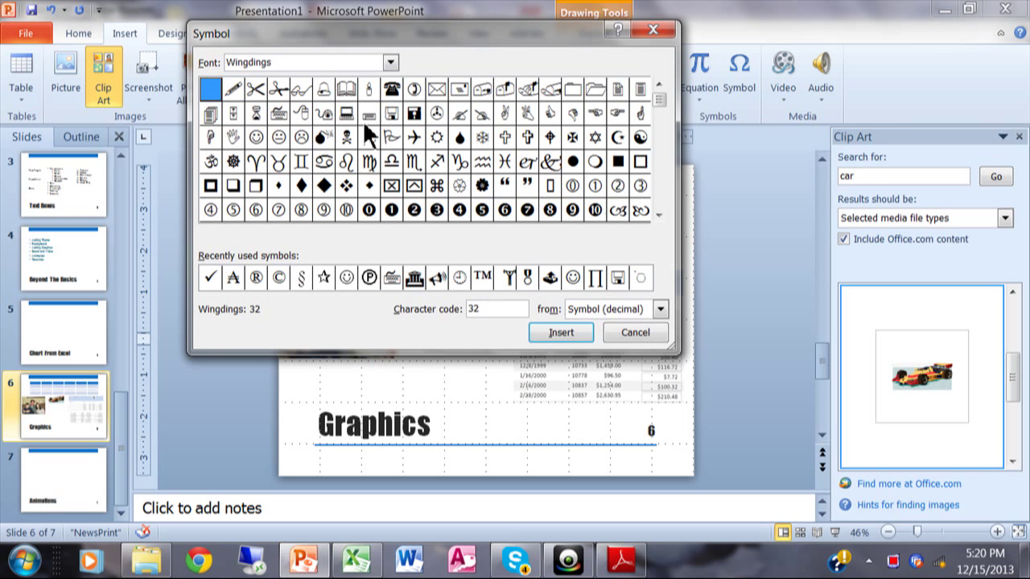
- Switch the symbol font to Wide Latin and look through its available characters
{"action": "left_click", "coordinate": [390, 64]}
{"action": "left_click", "coordinate": [390, 63]}
{"action": "left_click", "coordinate": [390, 63]}
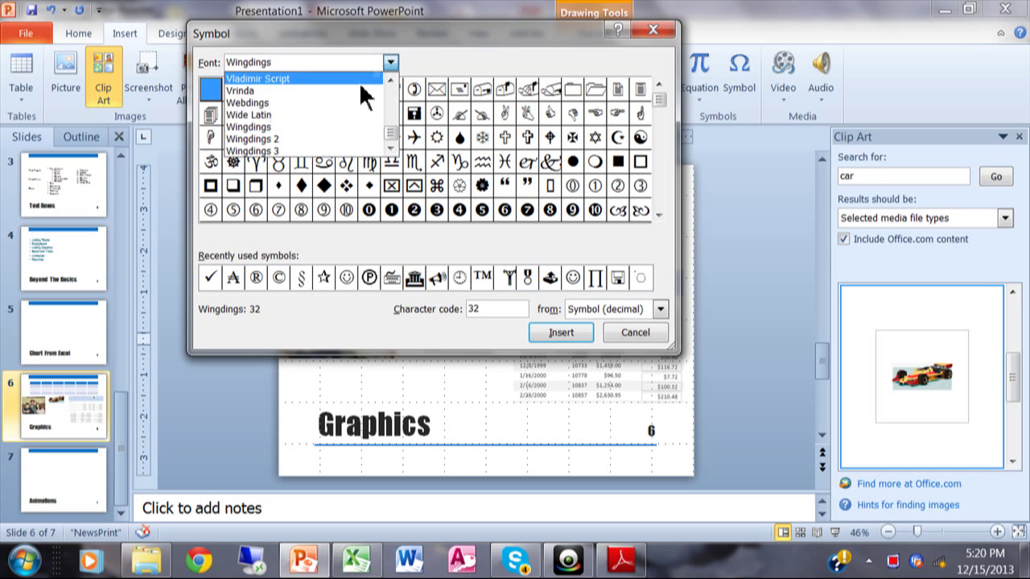
{"action": "left_click", "coordinate": [347, 113]}
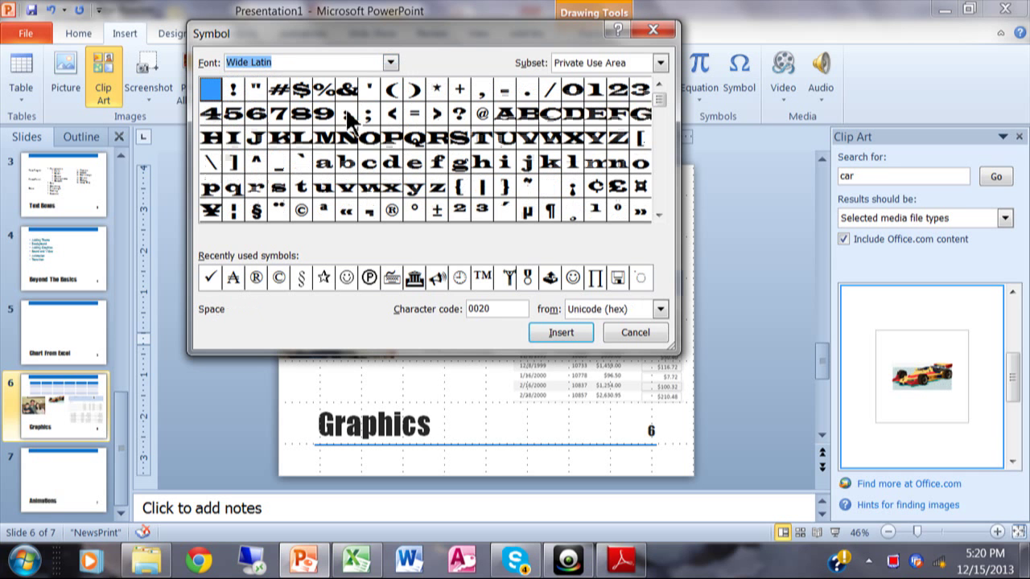
{"action": "left_click_drag", "start_coordinate": [660, 101], "coordinate": [660, 183]}
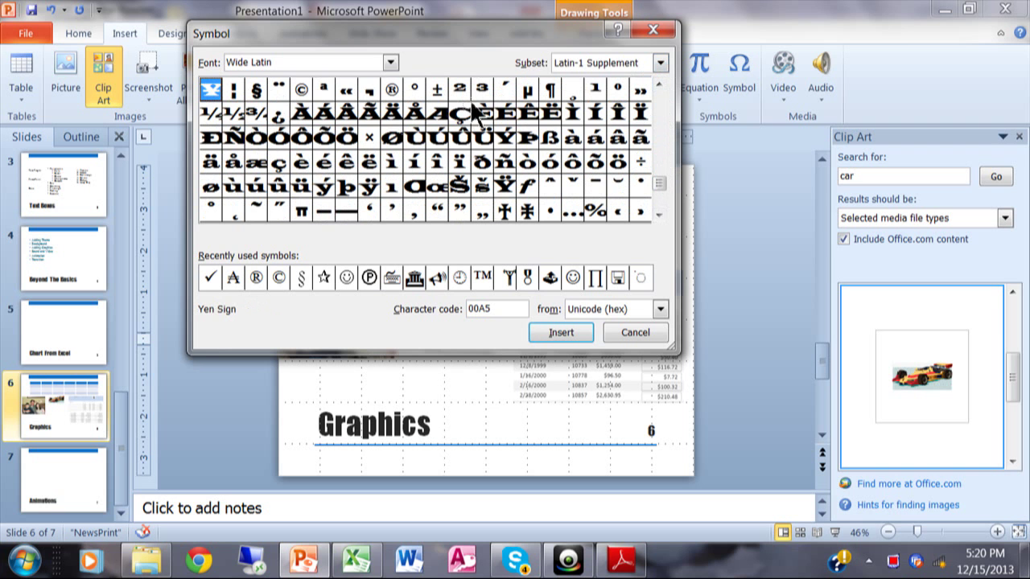
{"action": "left_click", "coordinate": [390, 62]}
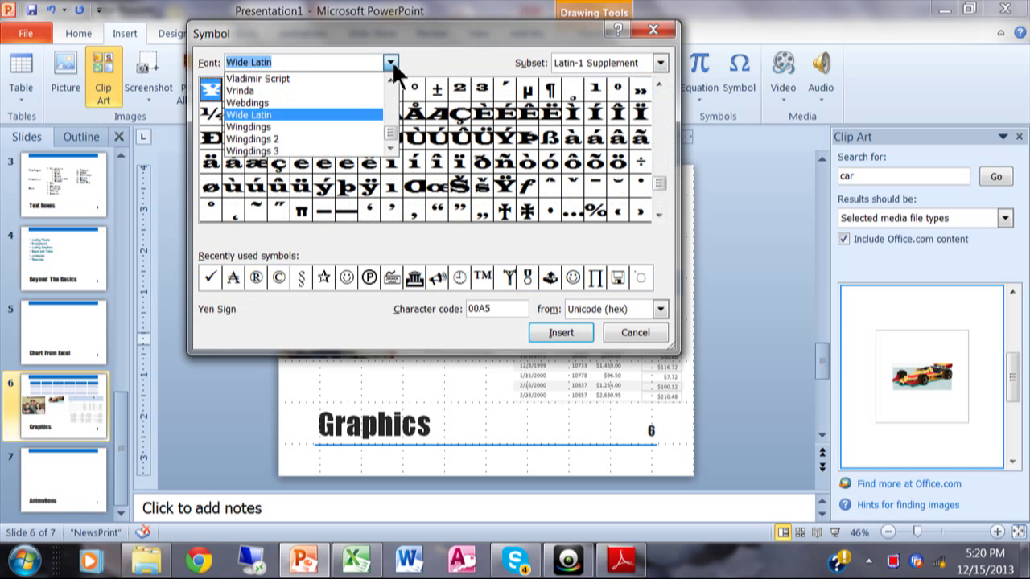
{"action": "left_click", "coordinate": [291, 115]}
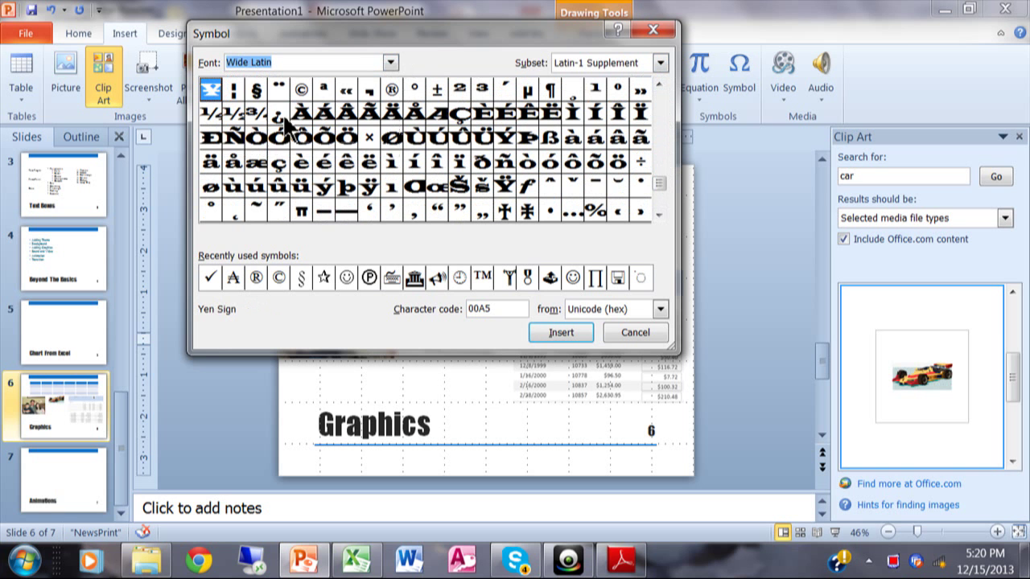
- Jump to the Mathematical Operators subset of the Wide Latin symbols
{"action": "left_click", "coordinate": [660, 64]}
{"action": "left_click_drag", "start_coordinate": [662, 92], "coordinate": [664, 121]}
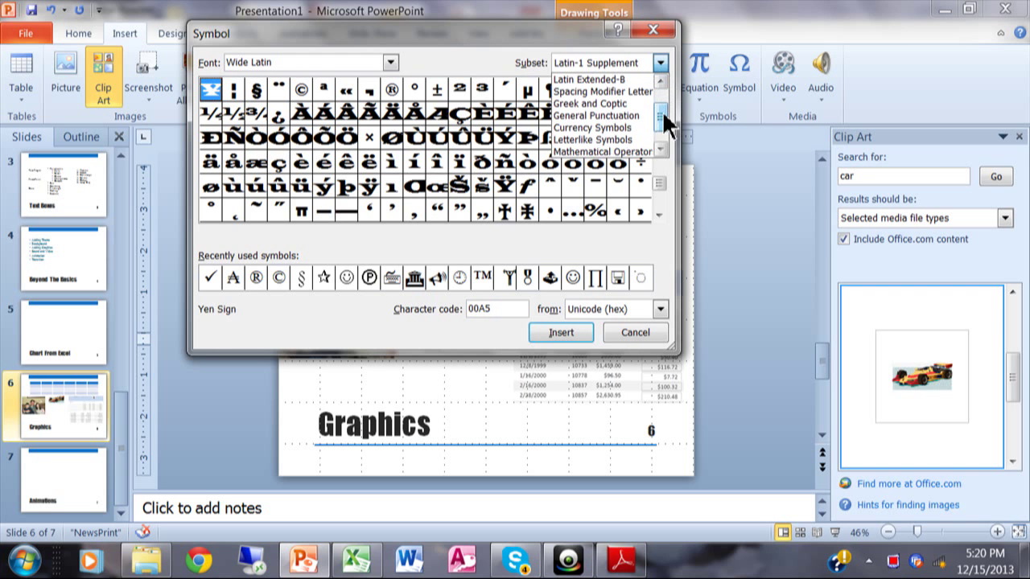
{"action": "left_click", "coordinate": [643, 152]}
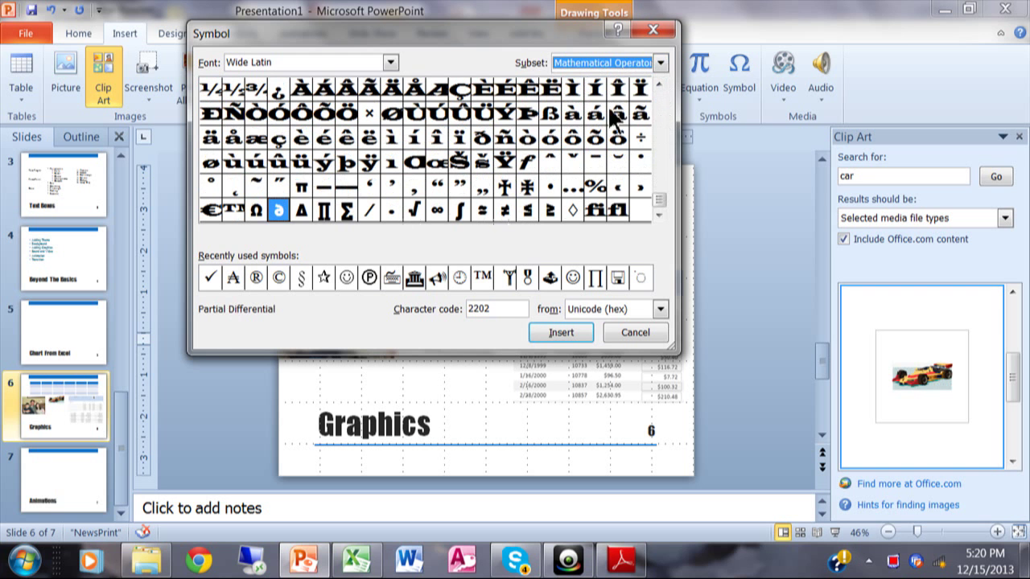
- Switch the Wide Latin symbols to the Latin-1 Supplement subset and select the copyright sign
{"action": "left_click", "coordinate": [659, 63]}
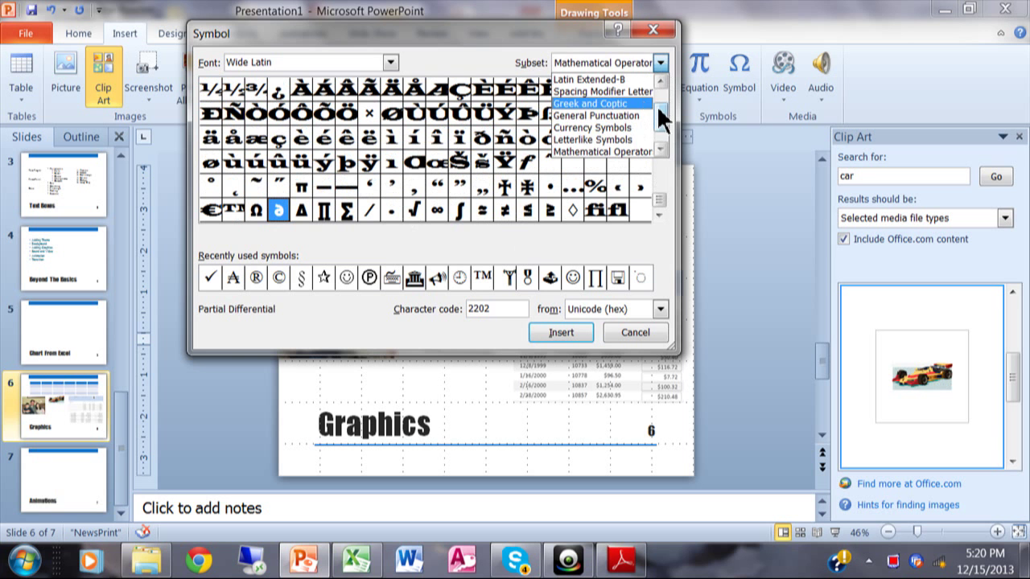
{"action": "left_click_drag", "start_coordinate": [660, 115], "coordinate": [662, 96]}
{"action": "left_click", "coordinate": [638, 92]}
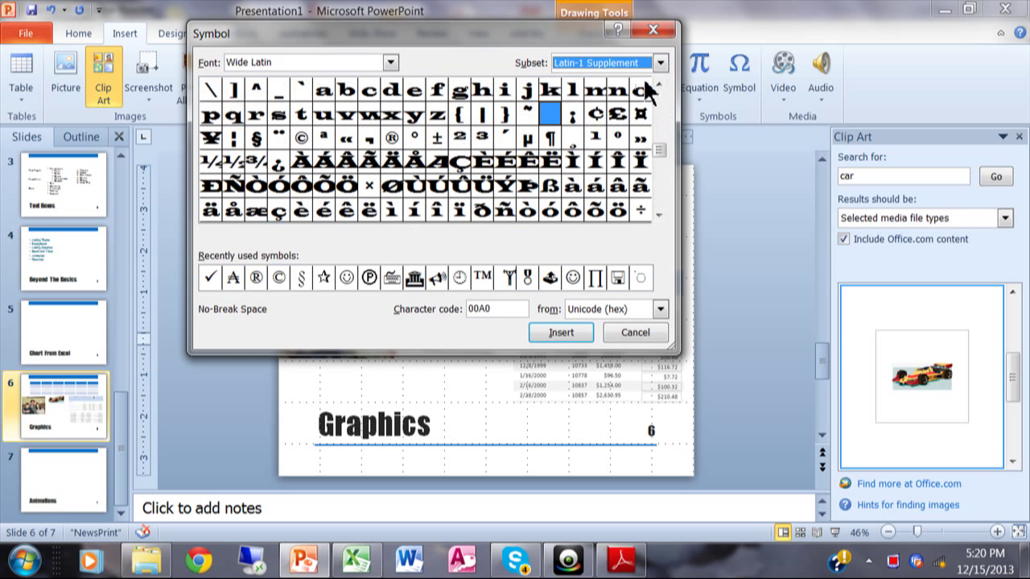
{"action": "left_click", "coordinate": [661, 64]}
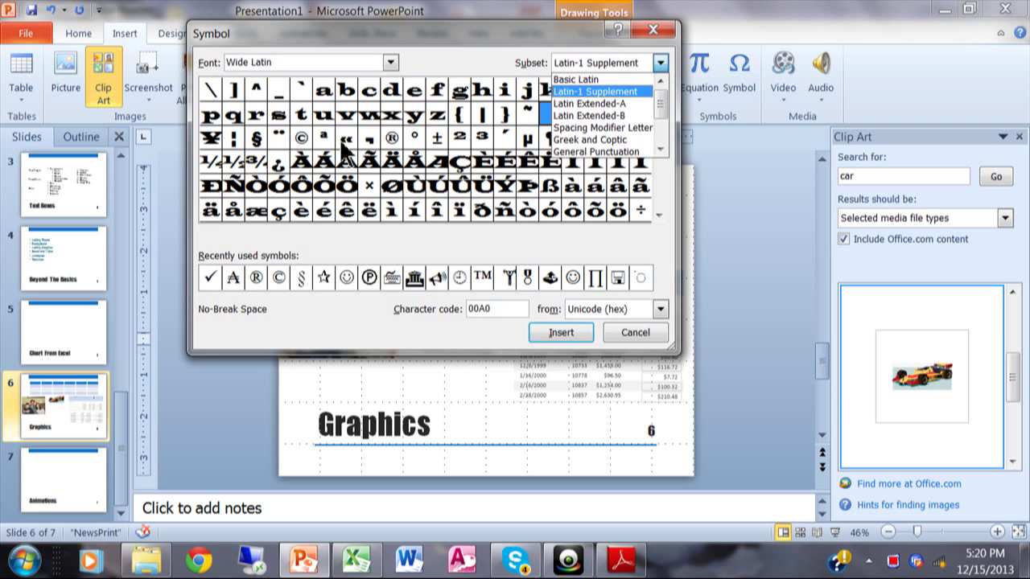
{"action": "left_click", "coordinate": [301, 137]}
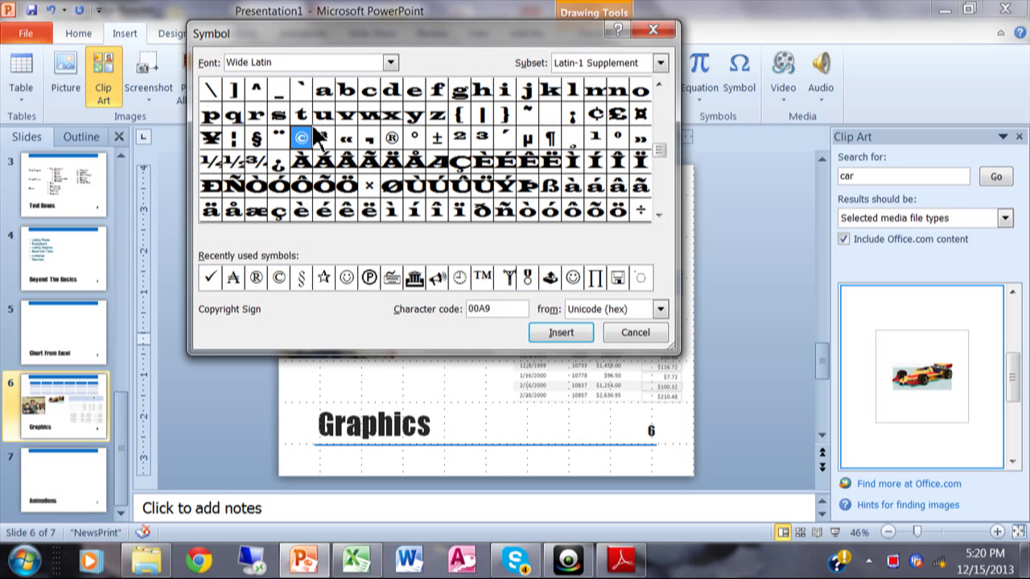